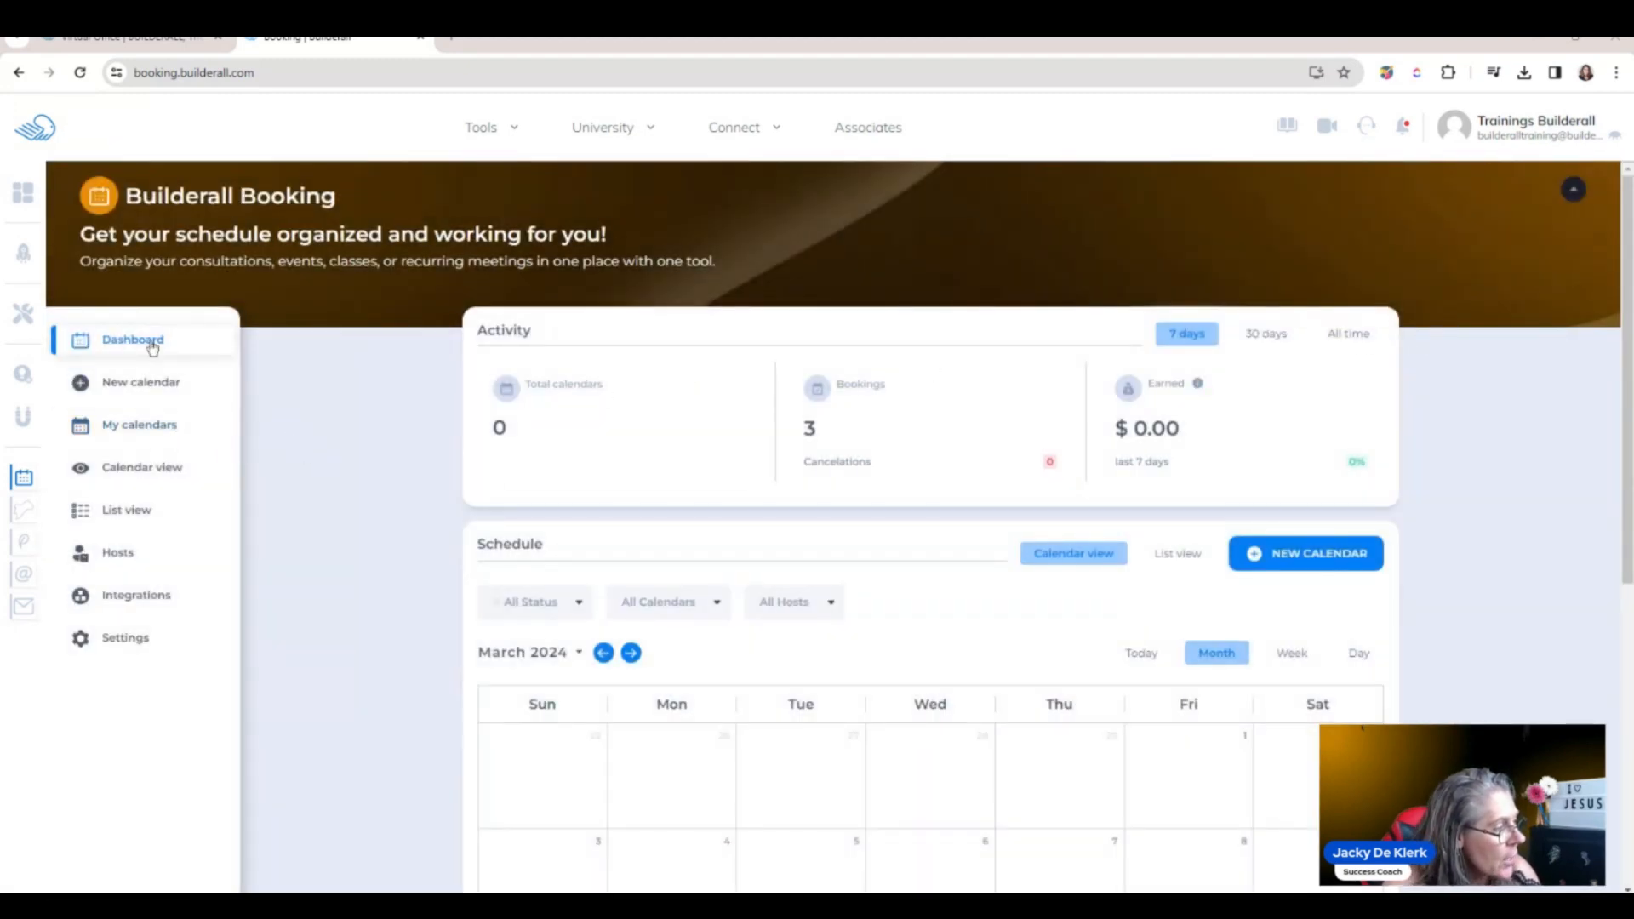
Step: Create a new consultation calendar titled "Medical Centre" and save its basic settings
{"action": "left_click", "coordinate": [143, 393]}
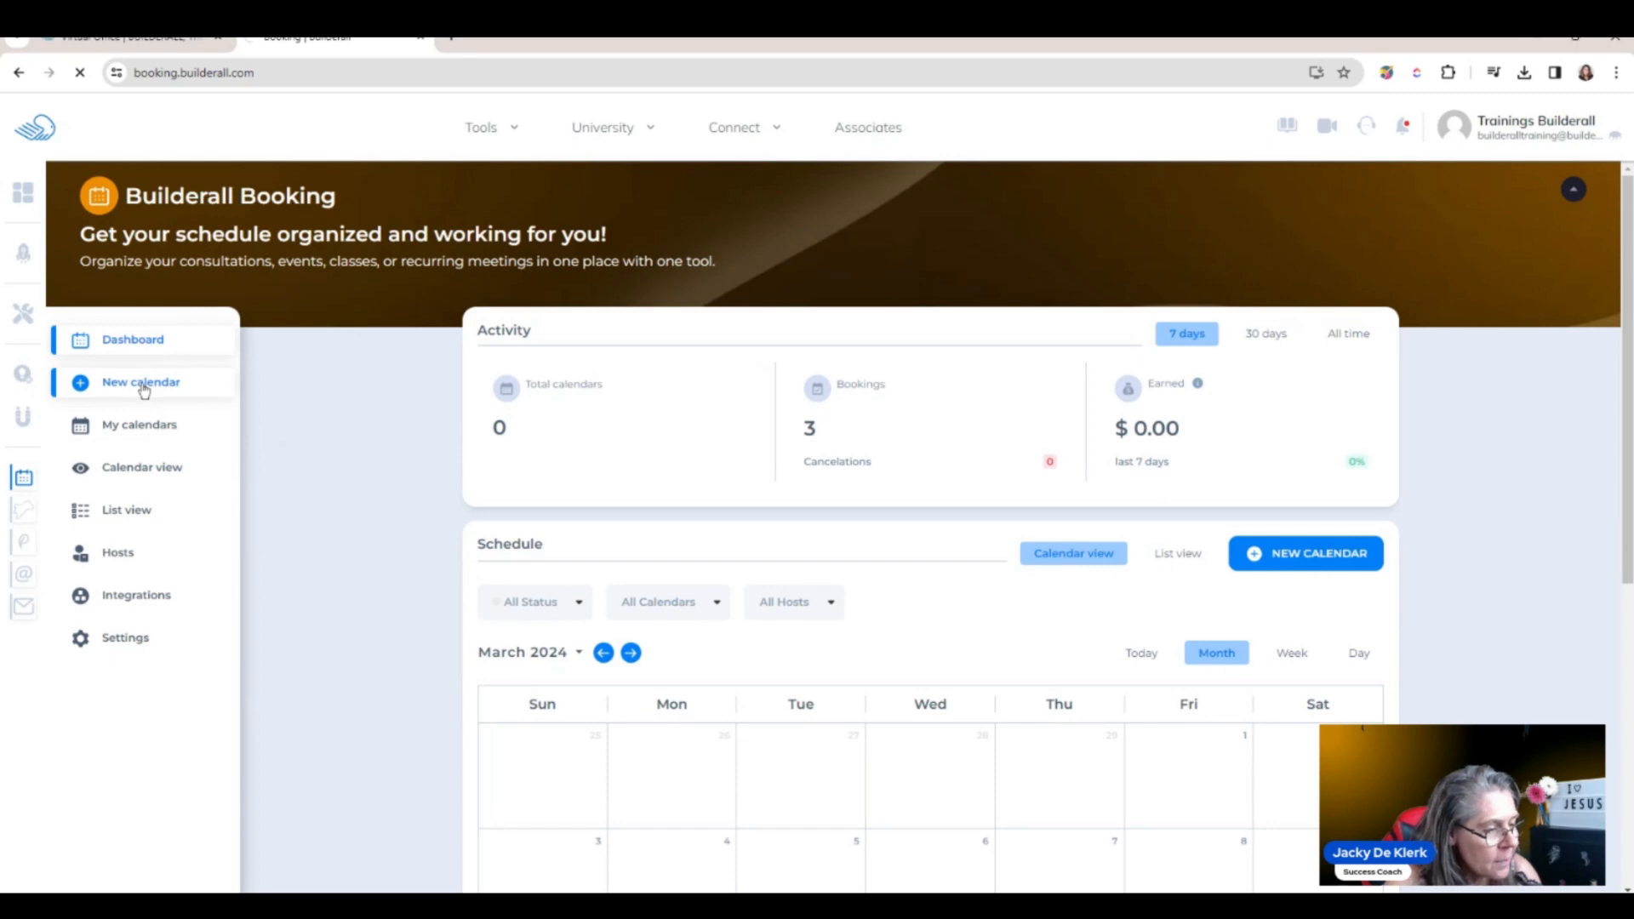
{"action": "left_click", "coordinate": [554, 746]}
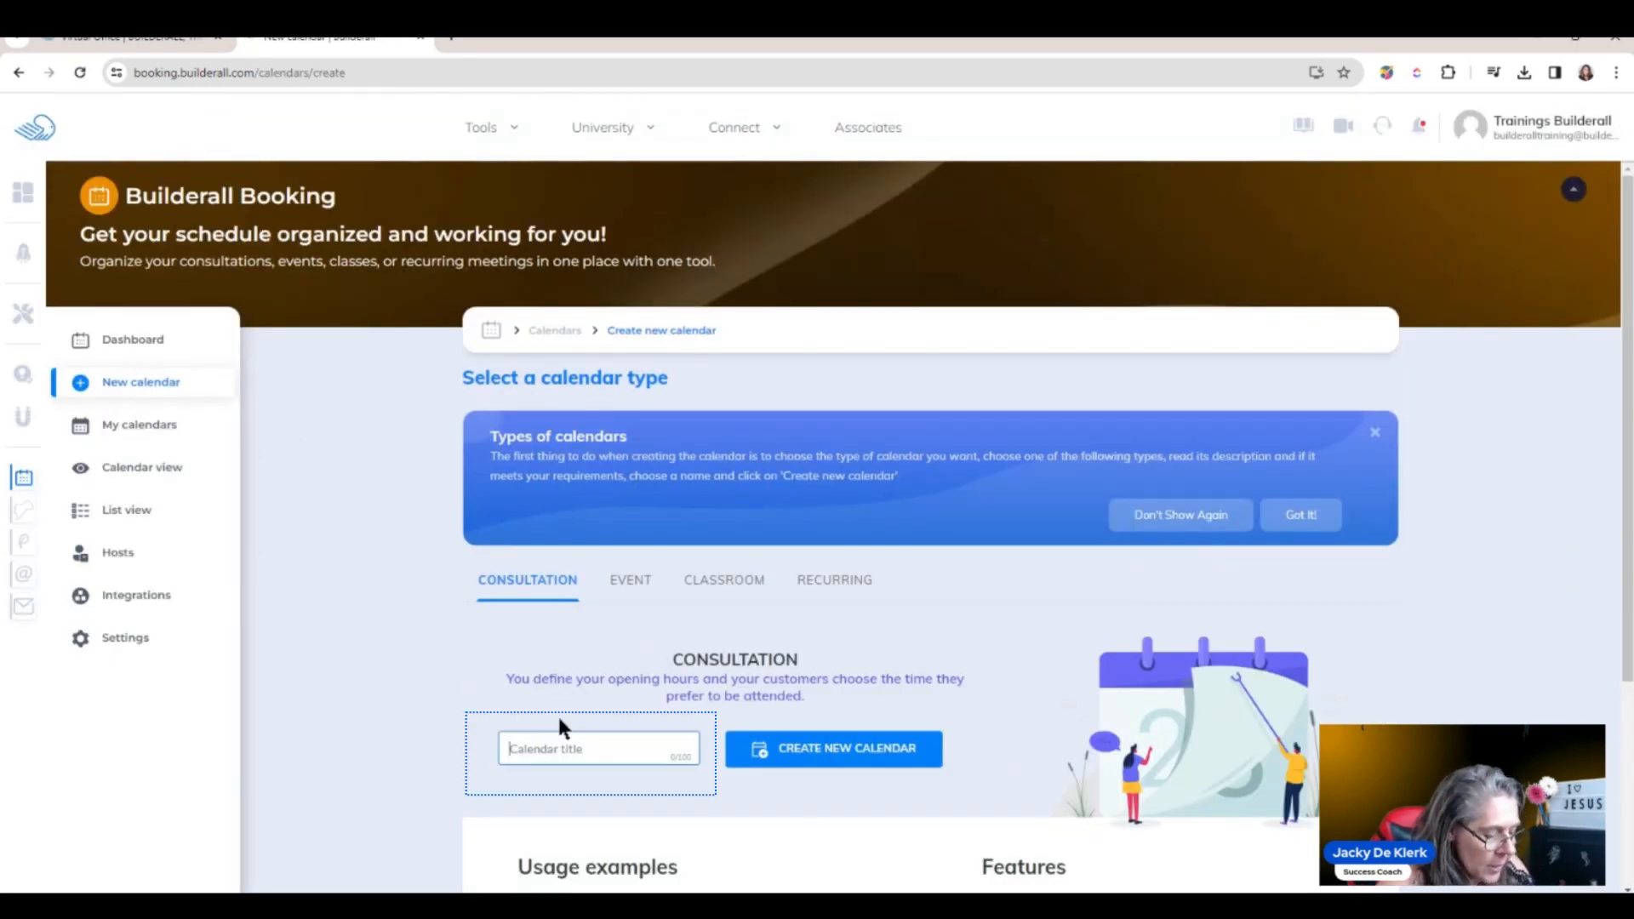
{"action": "type", "text": "Medica"}
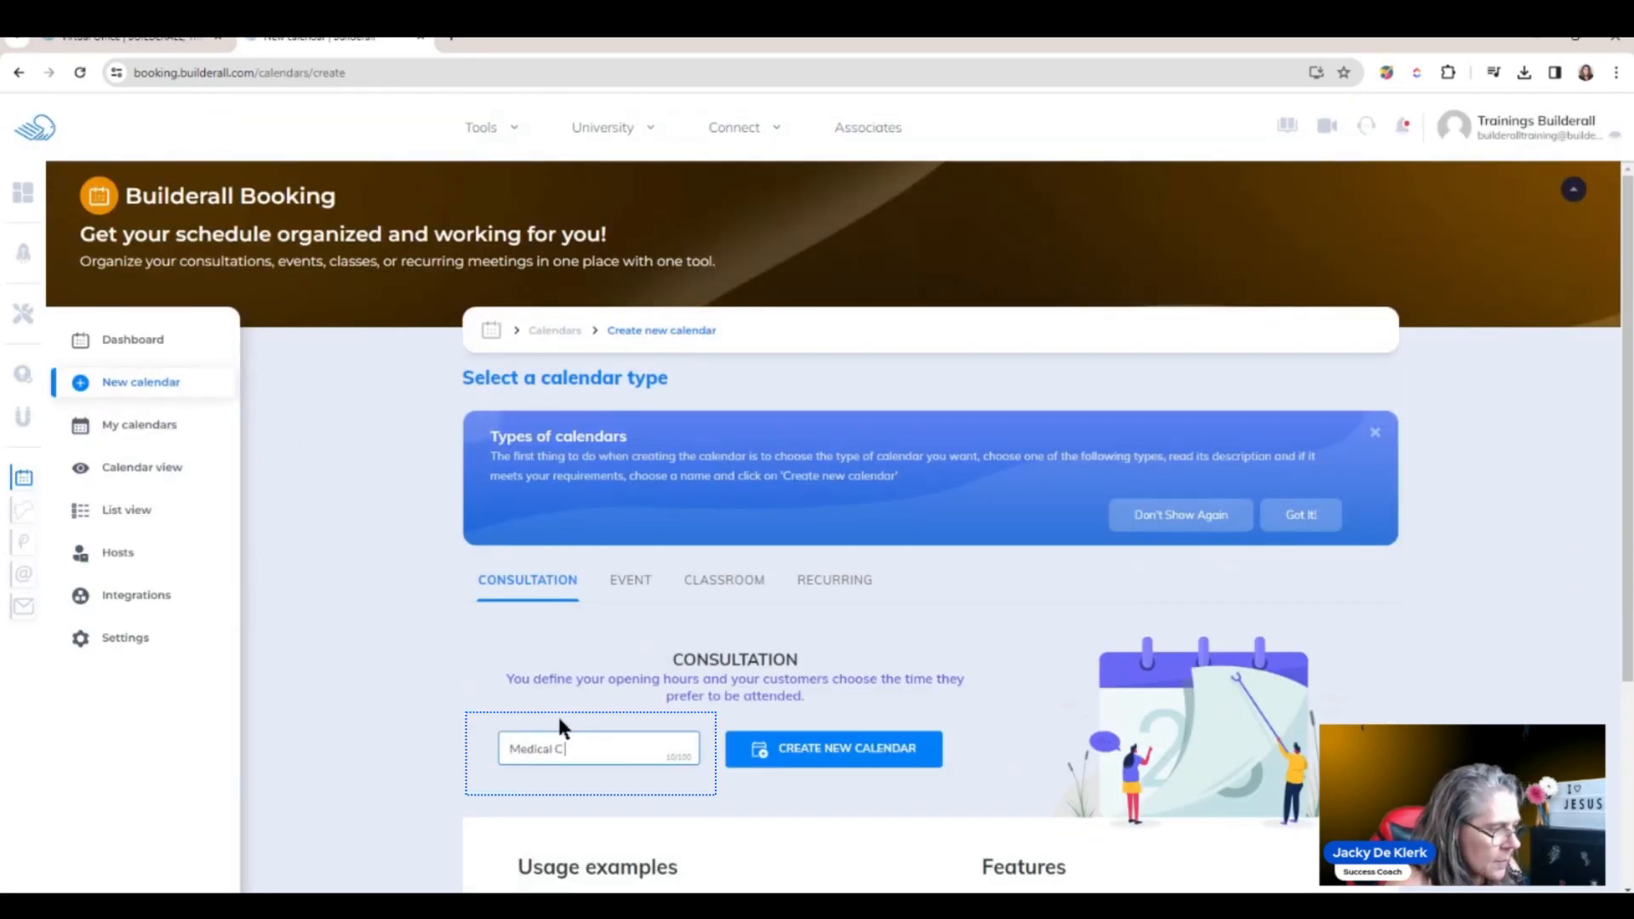
{"action": "type", "text": "l Centre"}
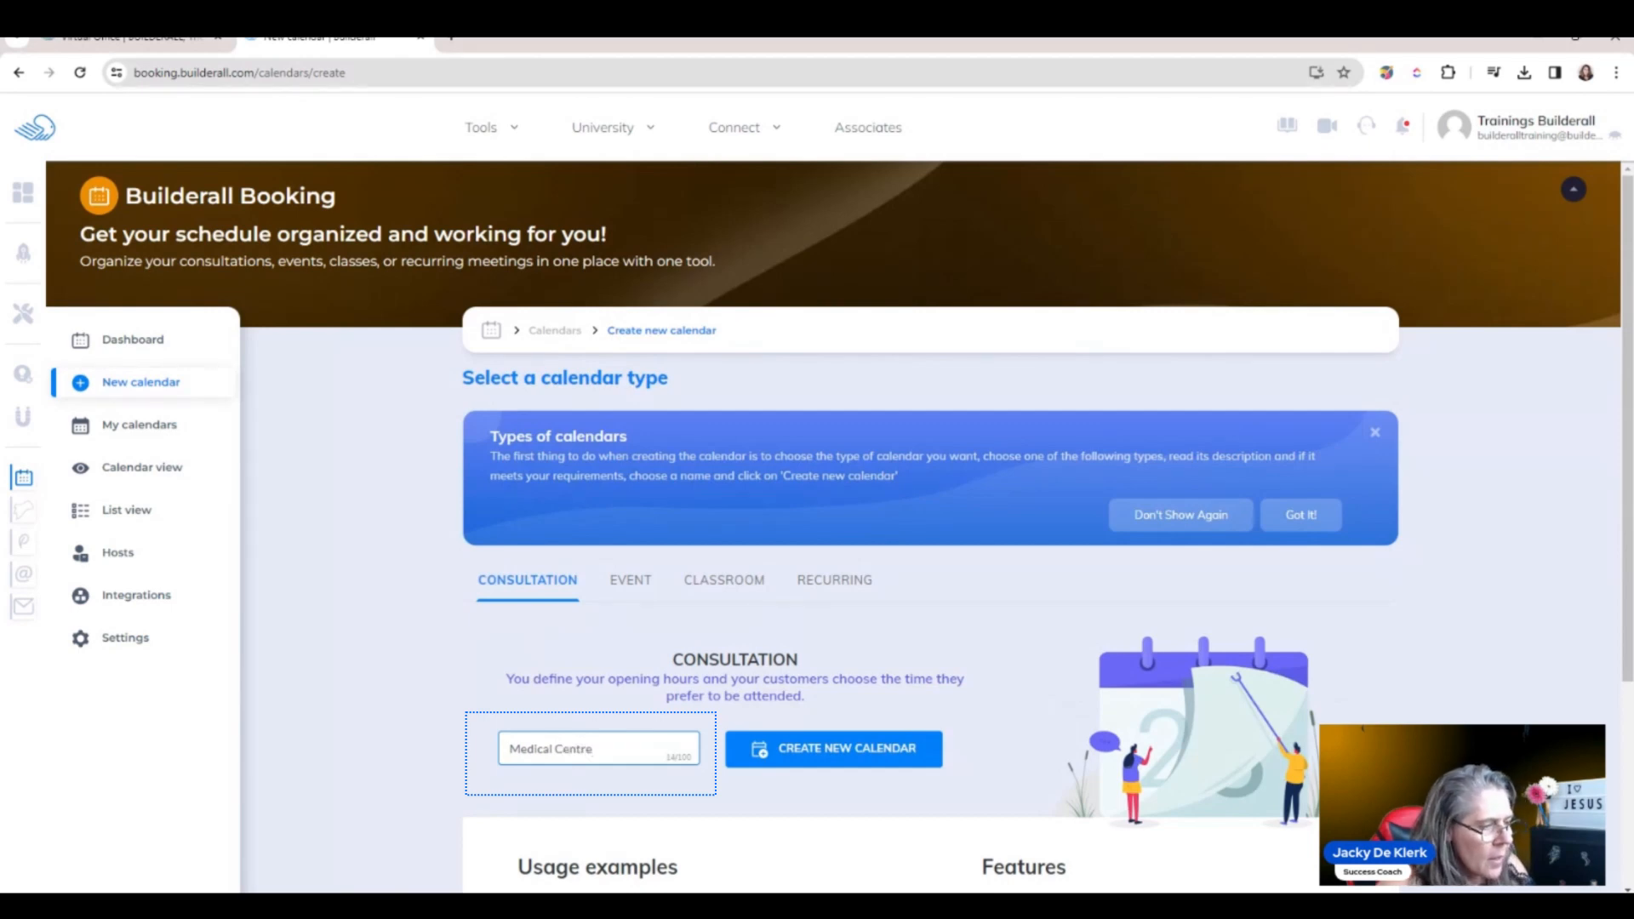
{"action": "left_click", "coordinate": [824, 764]}
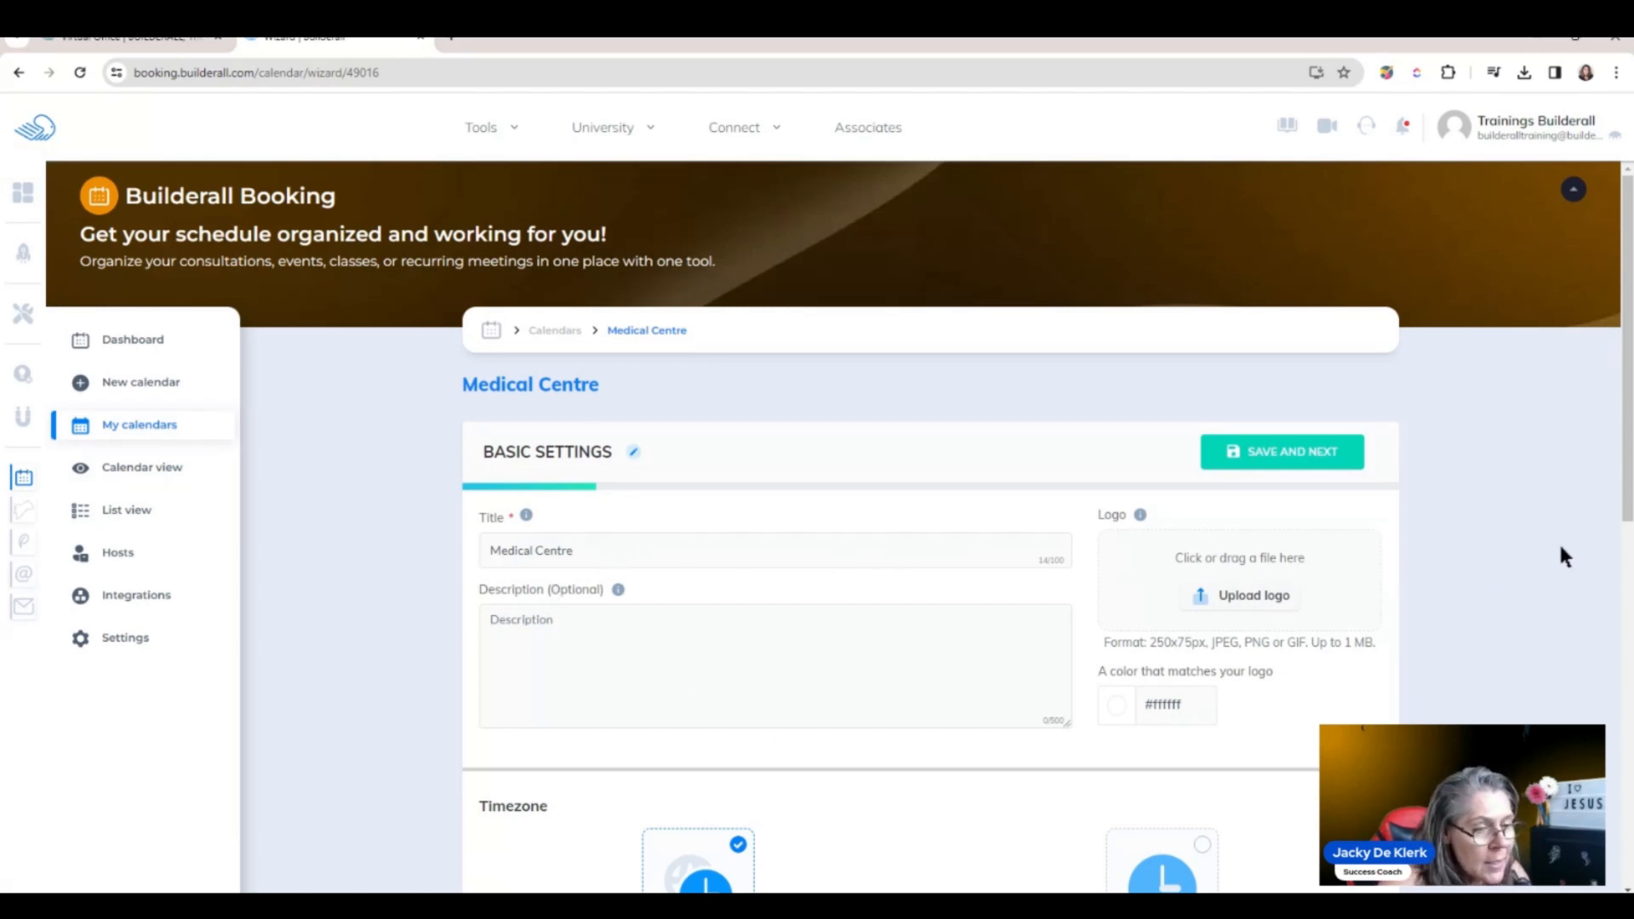
{"action": "scroll", "coordinate": [1562, 557], "scroll_direction": "down", "scroll_amount": 2}
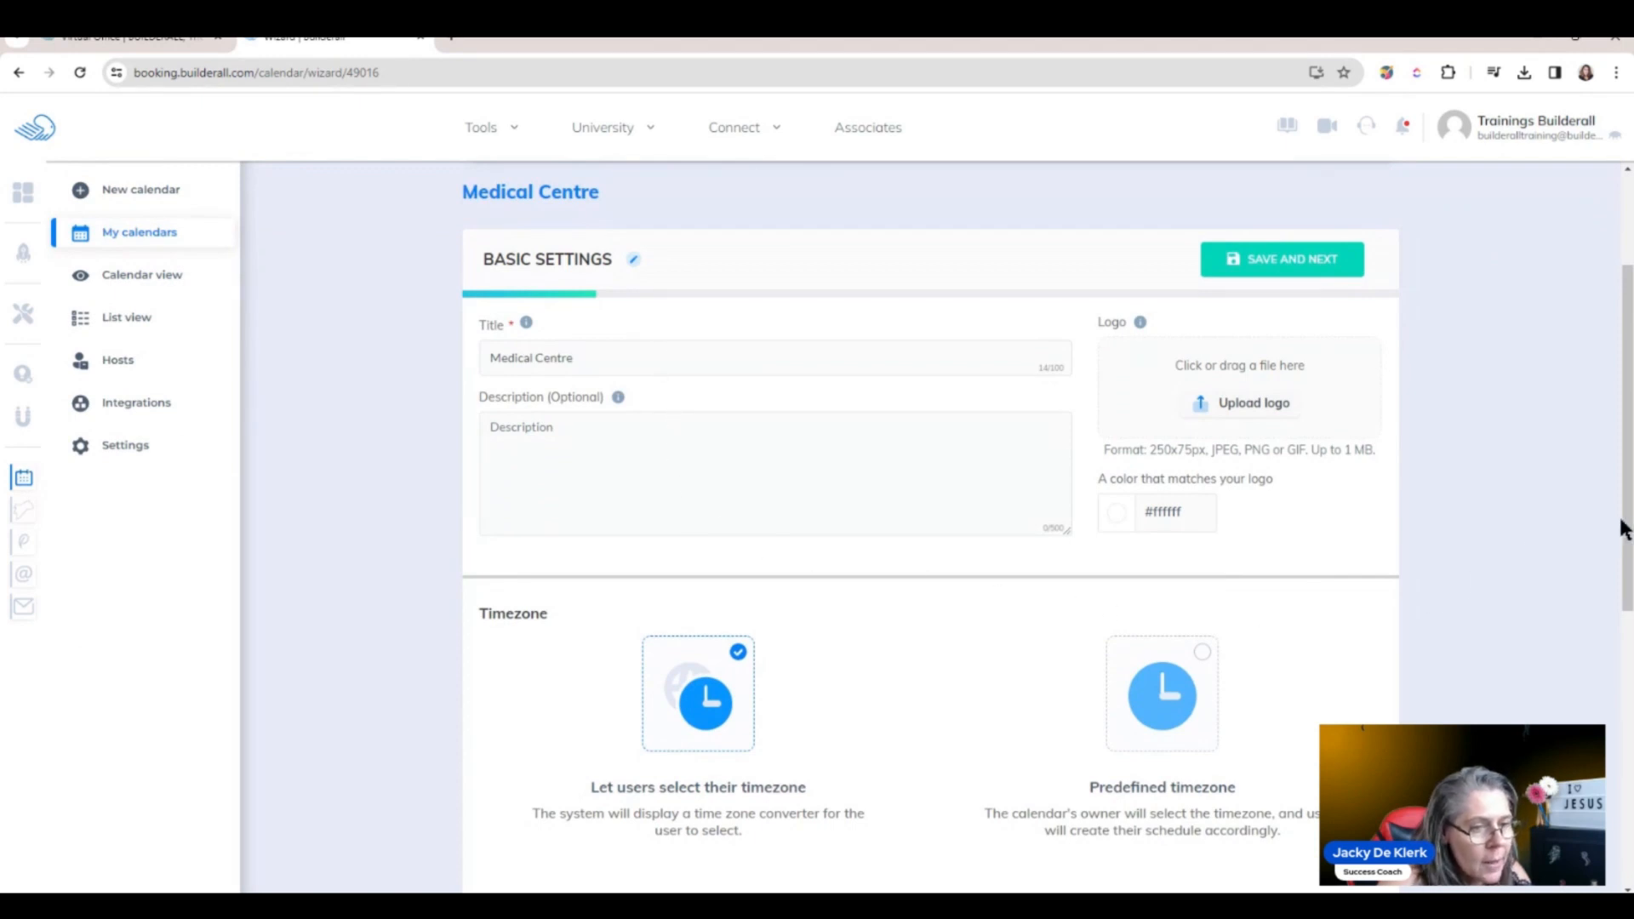
{"action": "left_click", "coordinate": [1308, 268]}
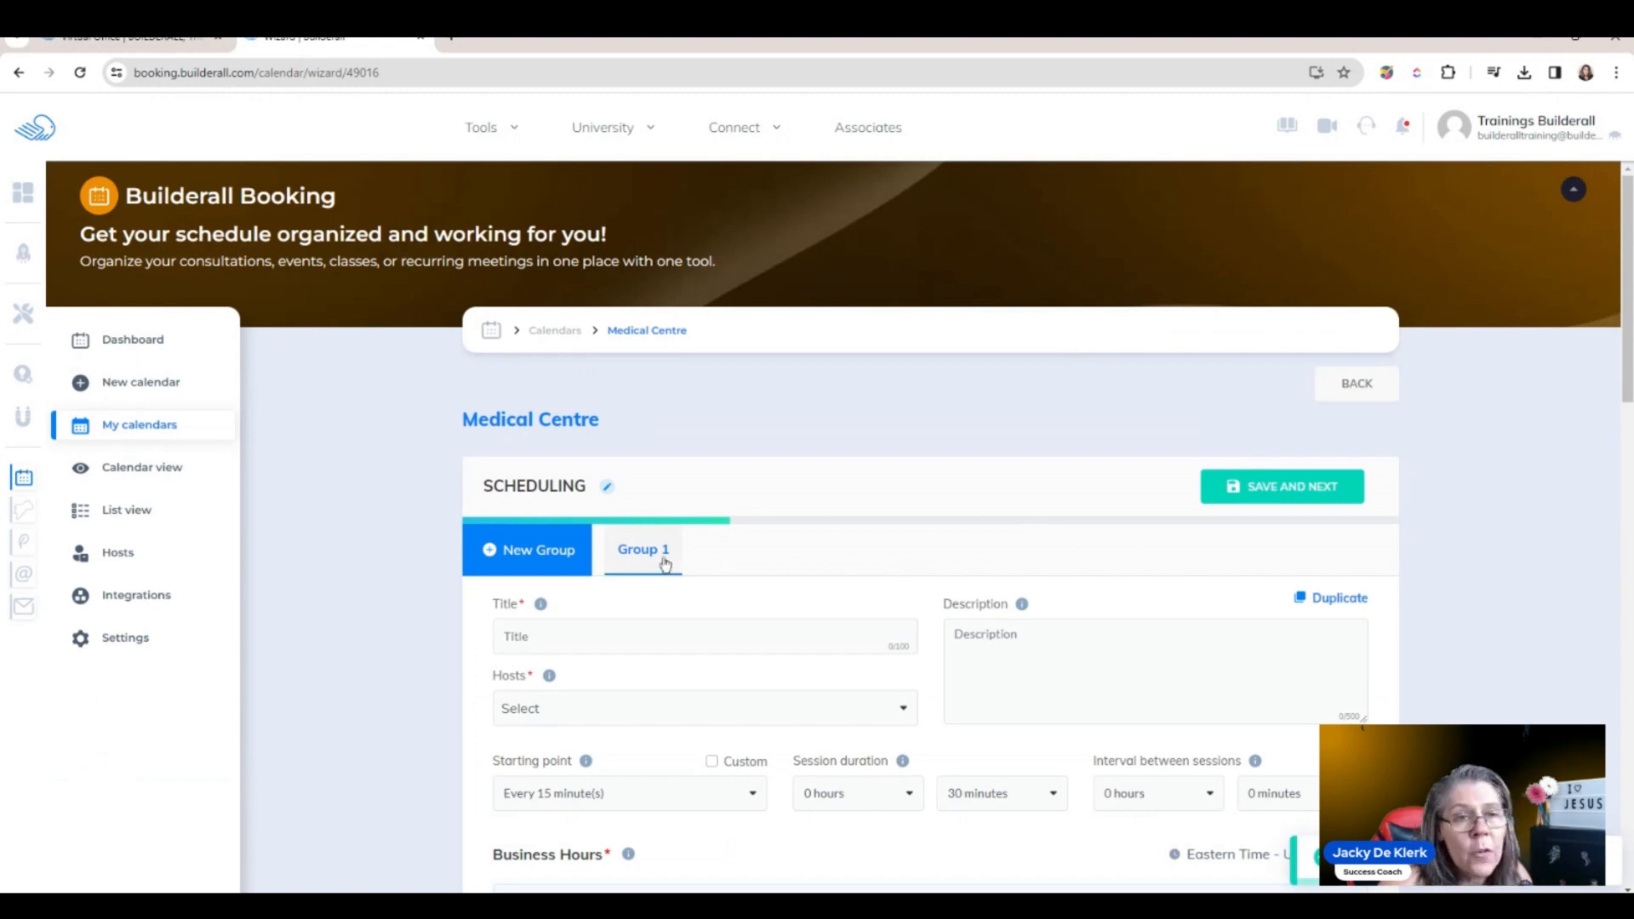
Step: Title the first scheduling group "Dentist" and assign Trainings Builderall as its host
{"action": "left_click", "coordinate": [561, 640]}
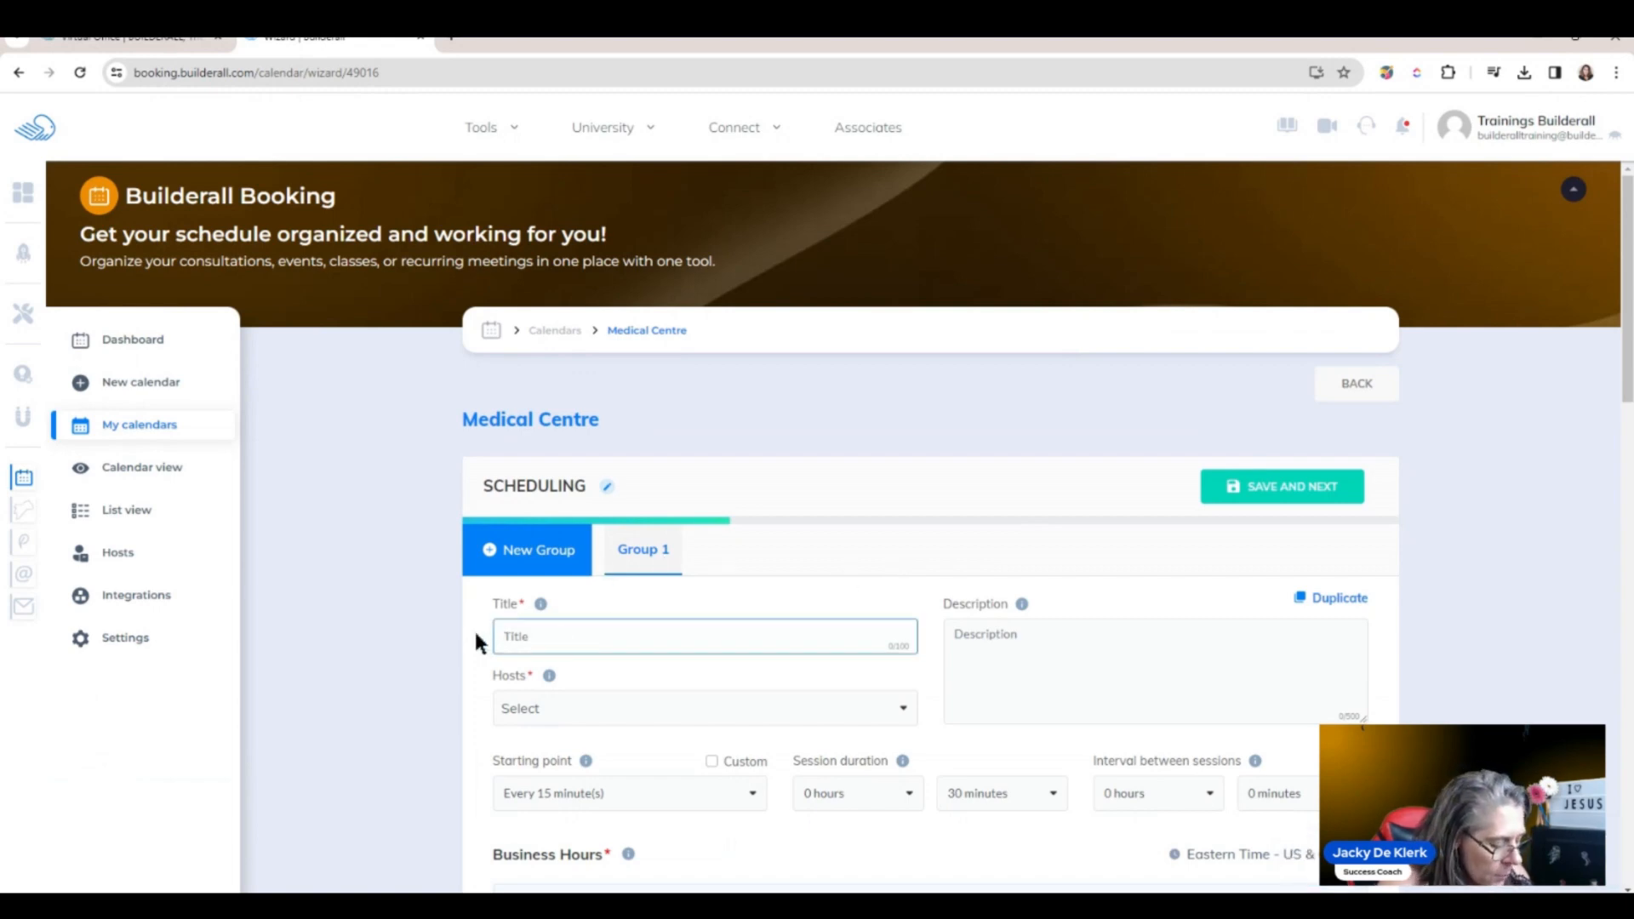
{"action": "type", "text": "Dentist"}
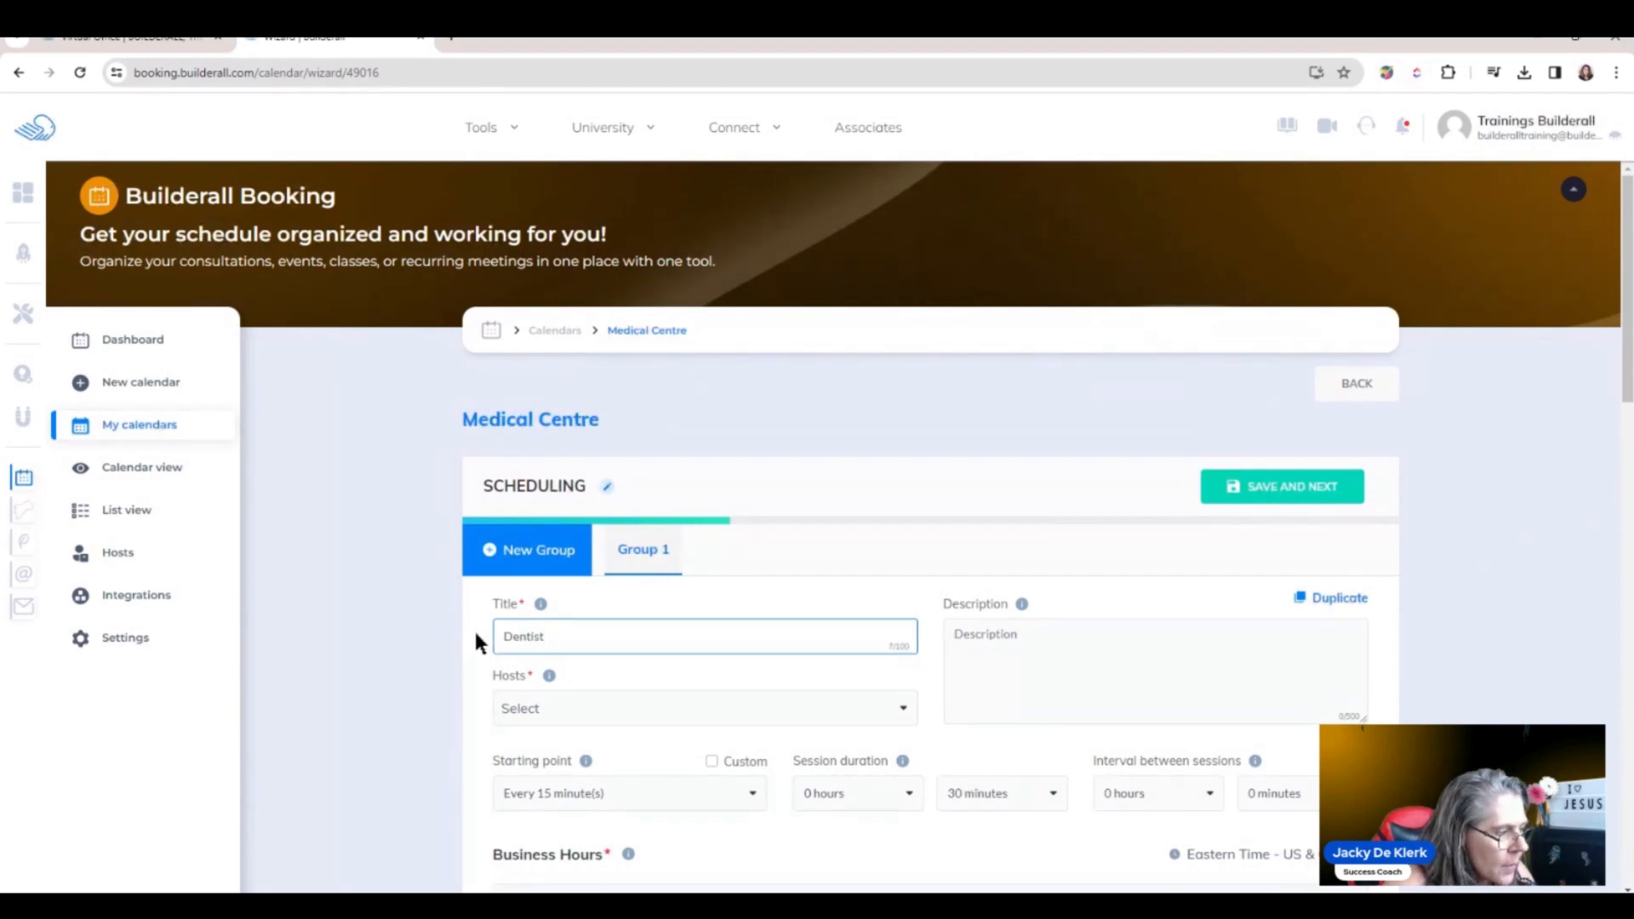
{"action": "left_click", "coordinate": [584, 708]}
{"action": "left_click", "coordinate": [579, 745]}
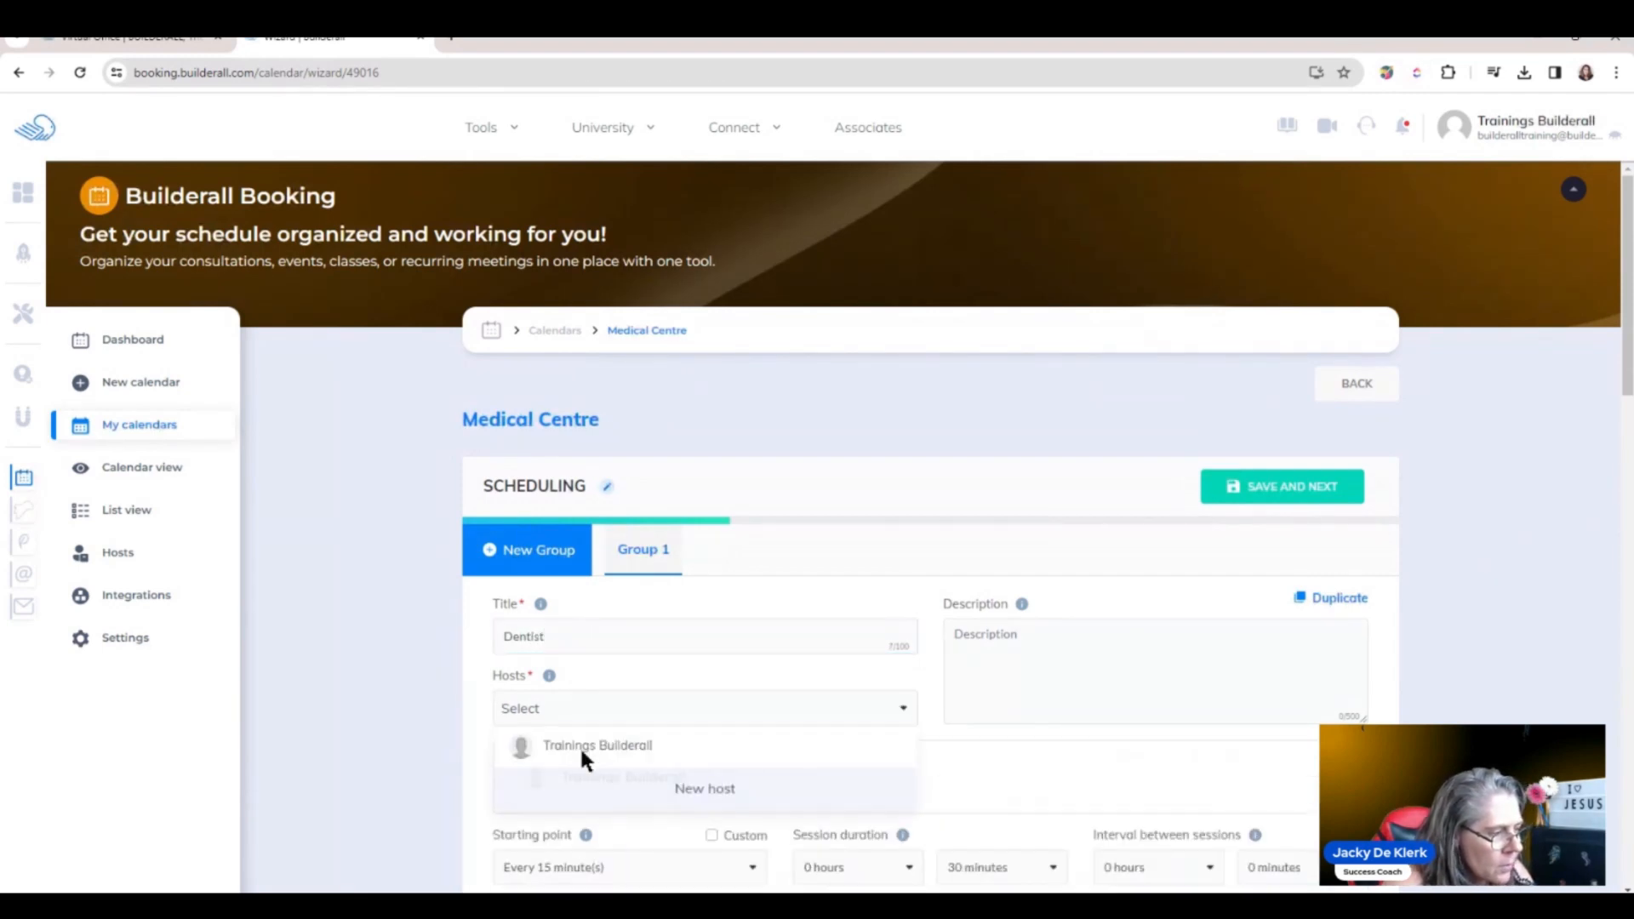
{"action": "left_click", "coordinate": [1002, 638]}
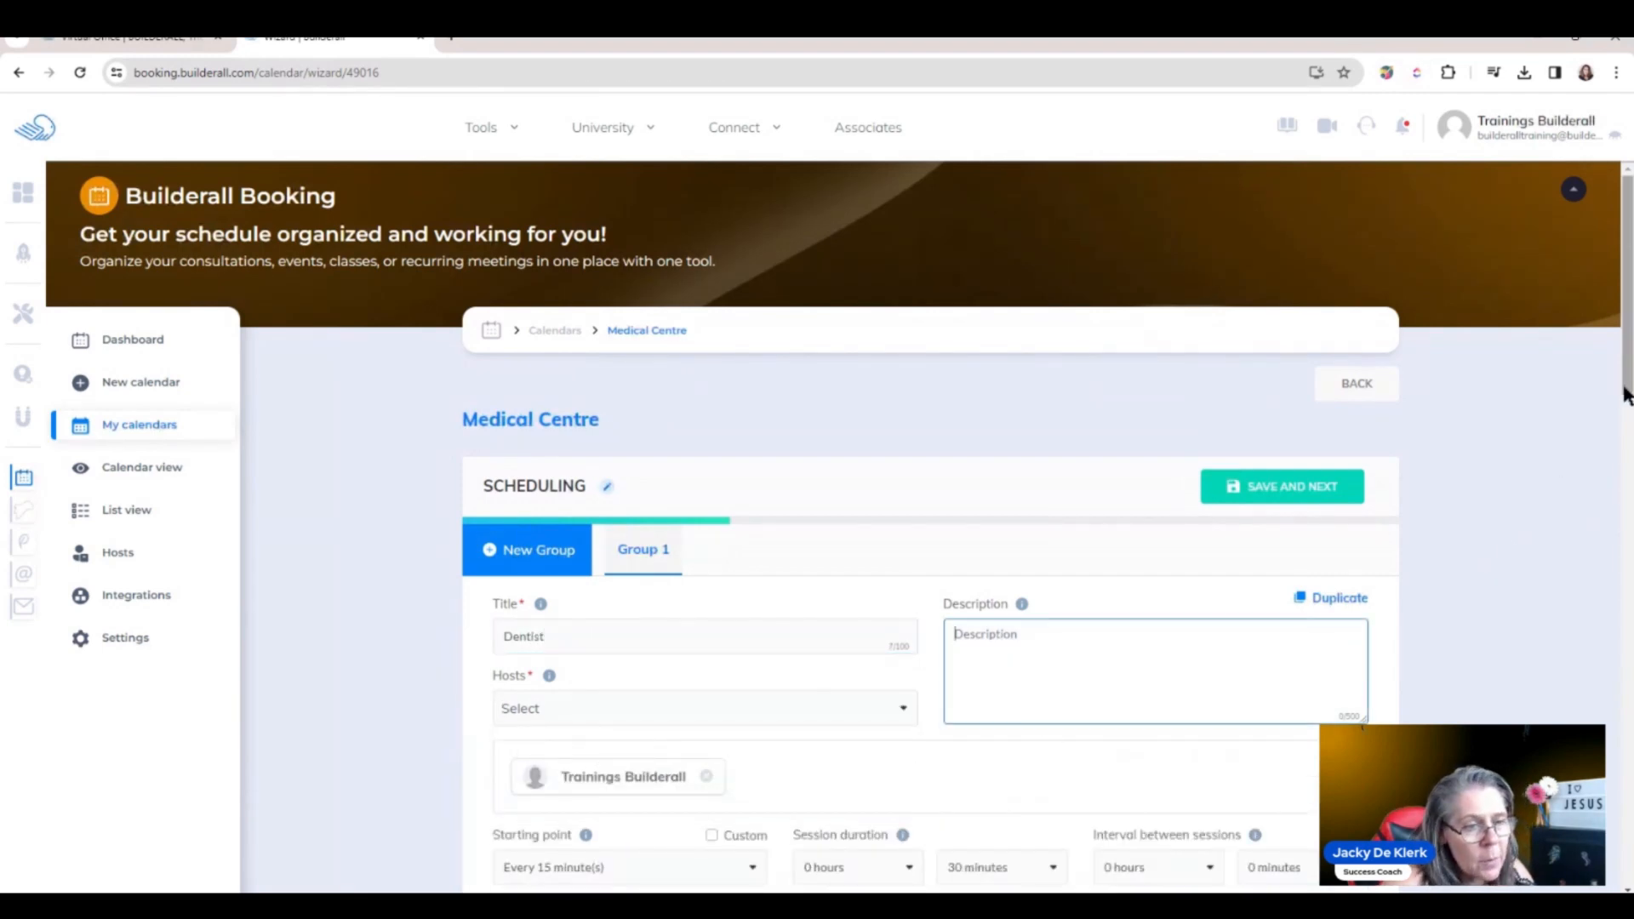
{"action": "left_click_drag", "start_coordinate": [1625, 374], "coordinate": [1625, 447]}
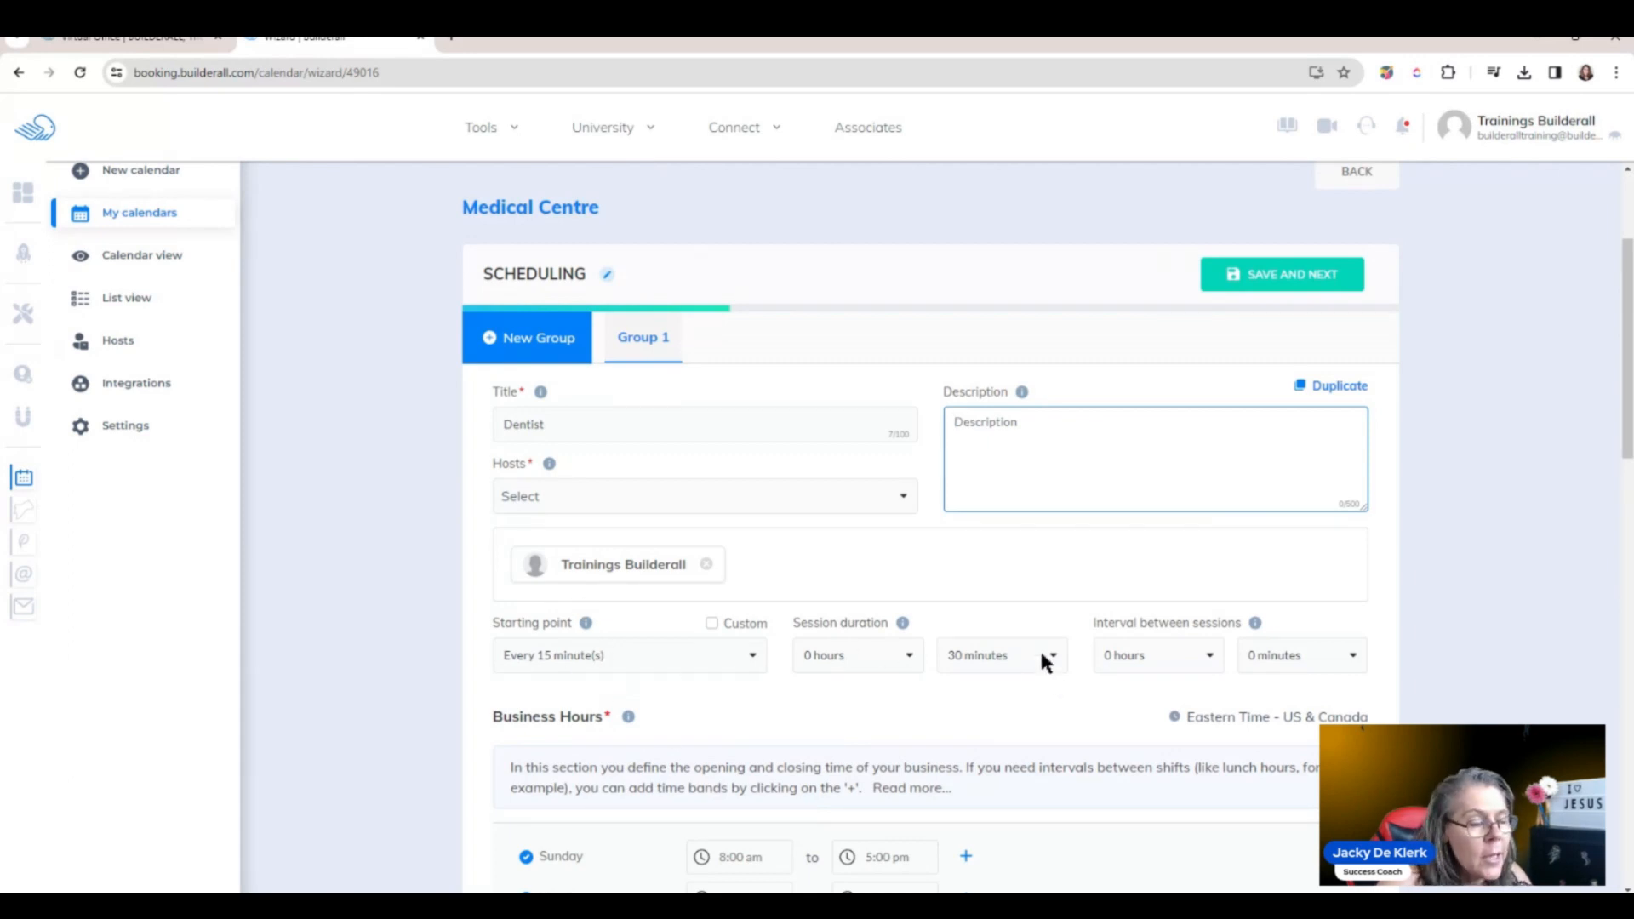
Step: Duplicate the Dentist group and retitle the copy "Doctor"
{"action": "left_click", "coordinate": [1332, 387]}
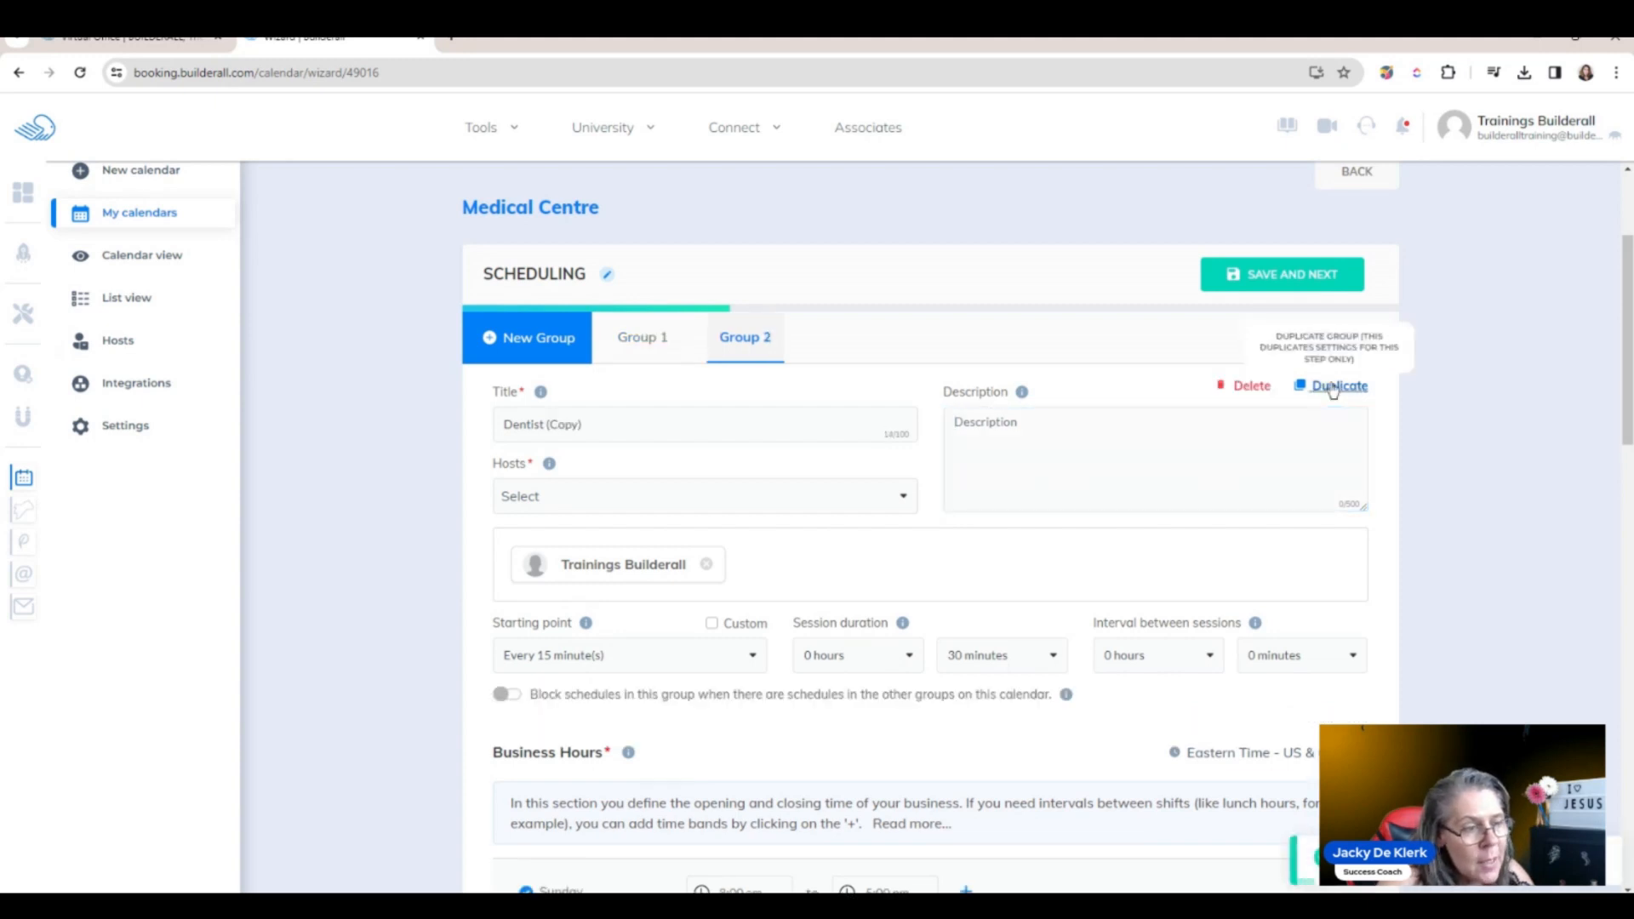
{"action": "left_click", "coordinate": [643, 342]}
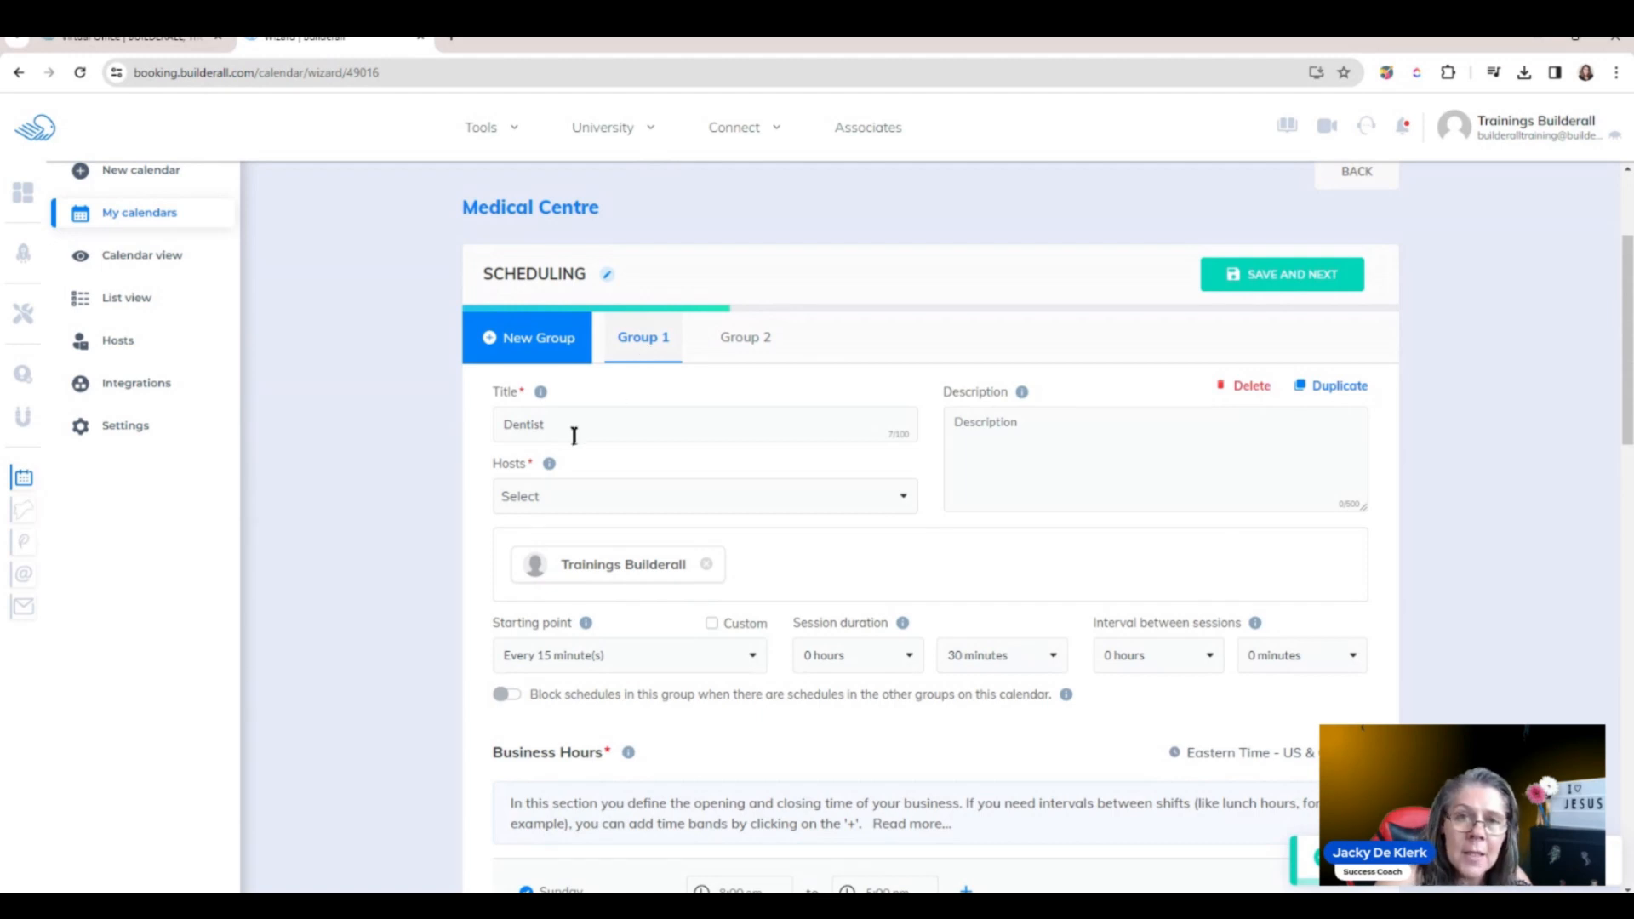
{"action": "left_click", "coordinate": [746, 339]}
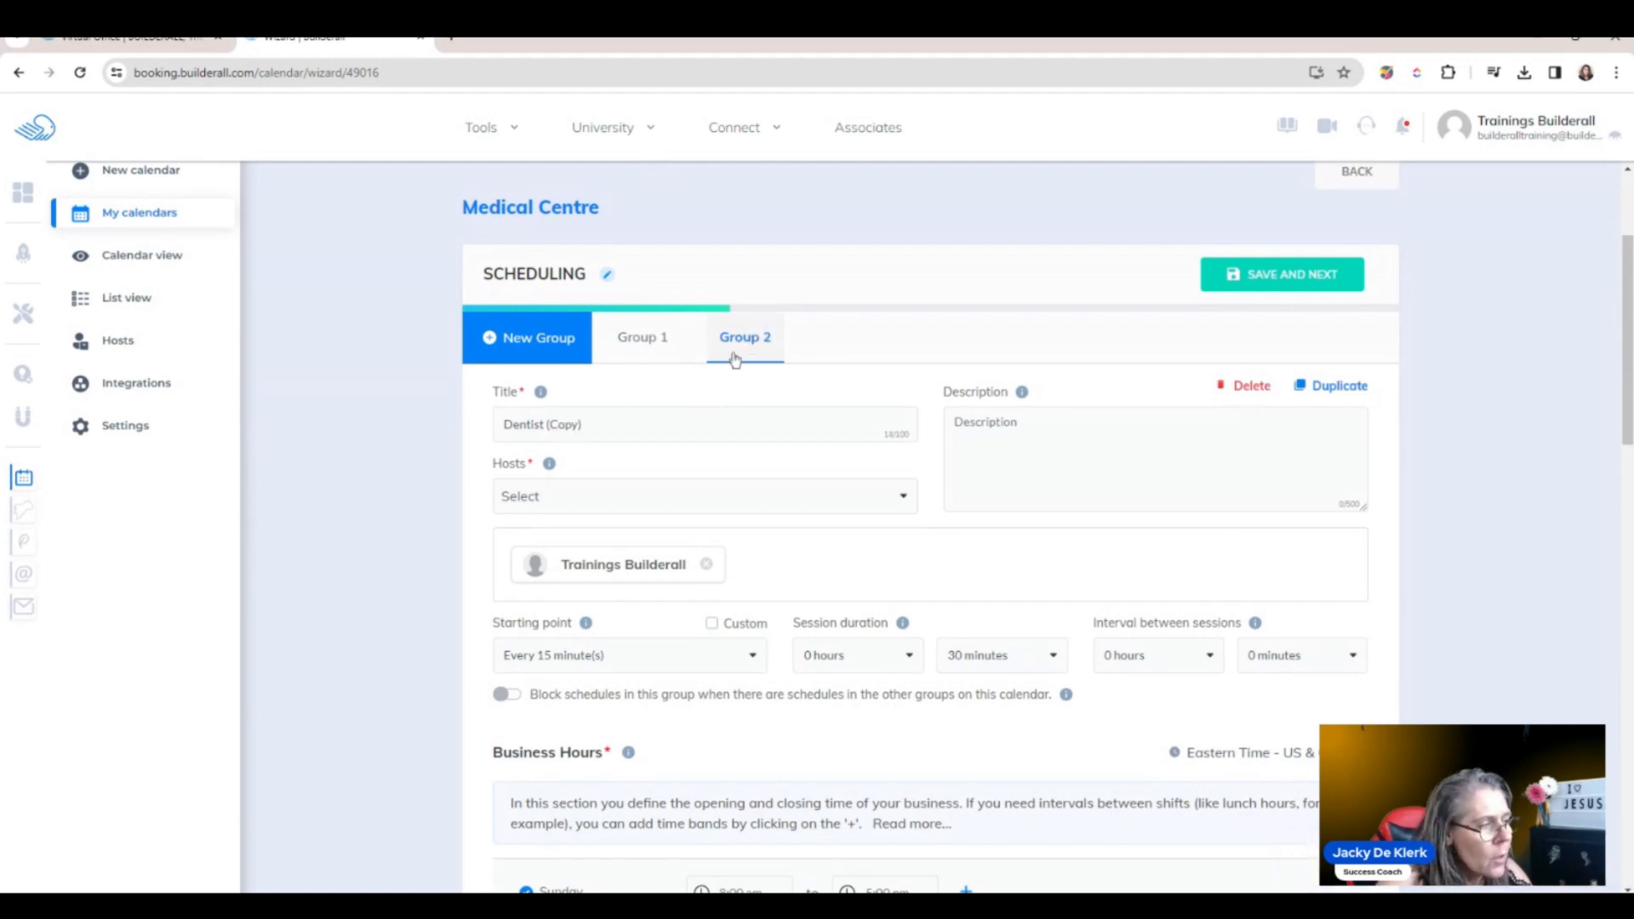
{"action": "left_click", "coordinate": [613, 418]}
{"action": "left_click_drag", "start_coordinate": [613, 419], "coordinate": [499, 426]}
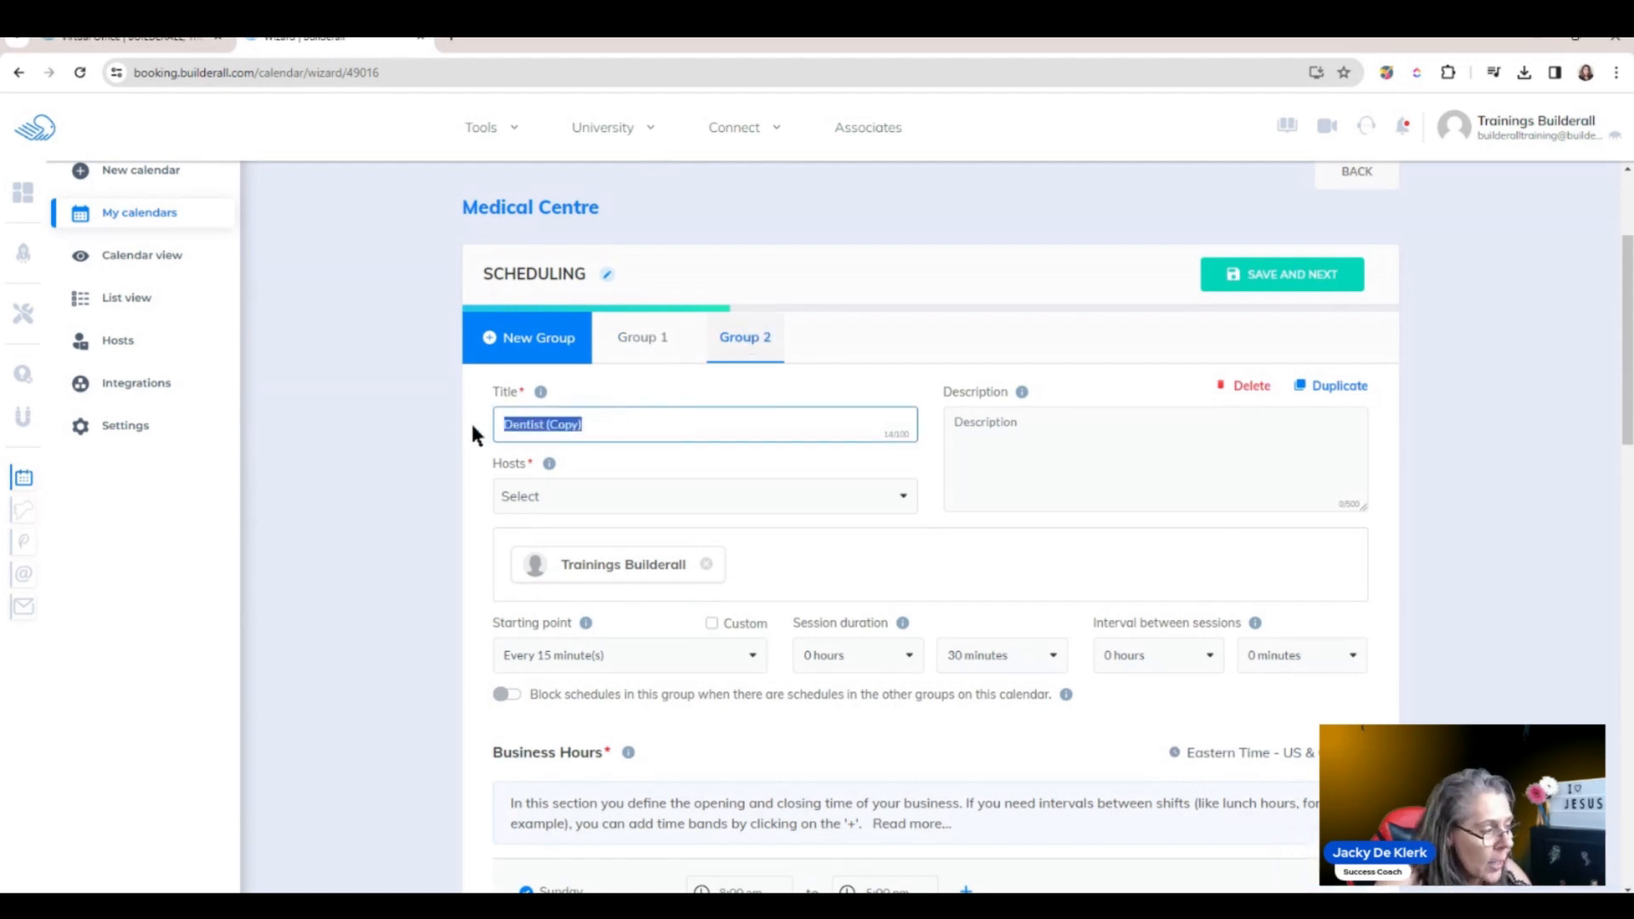
{"action": "type", "text": "Doctro"}
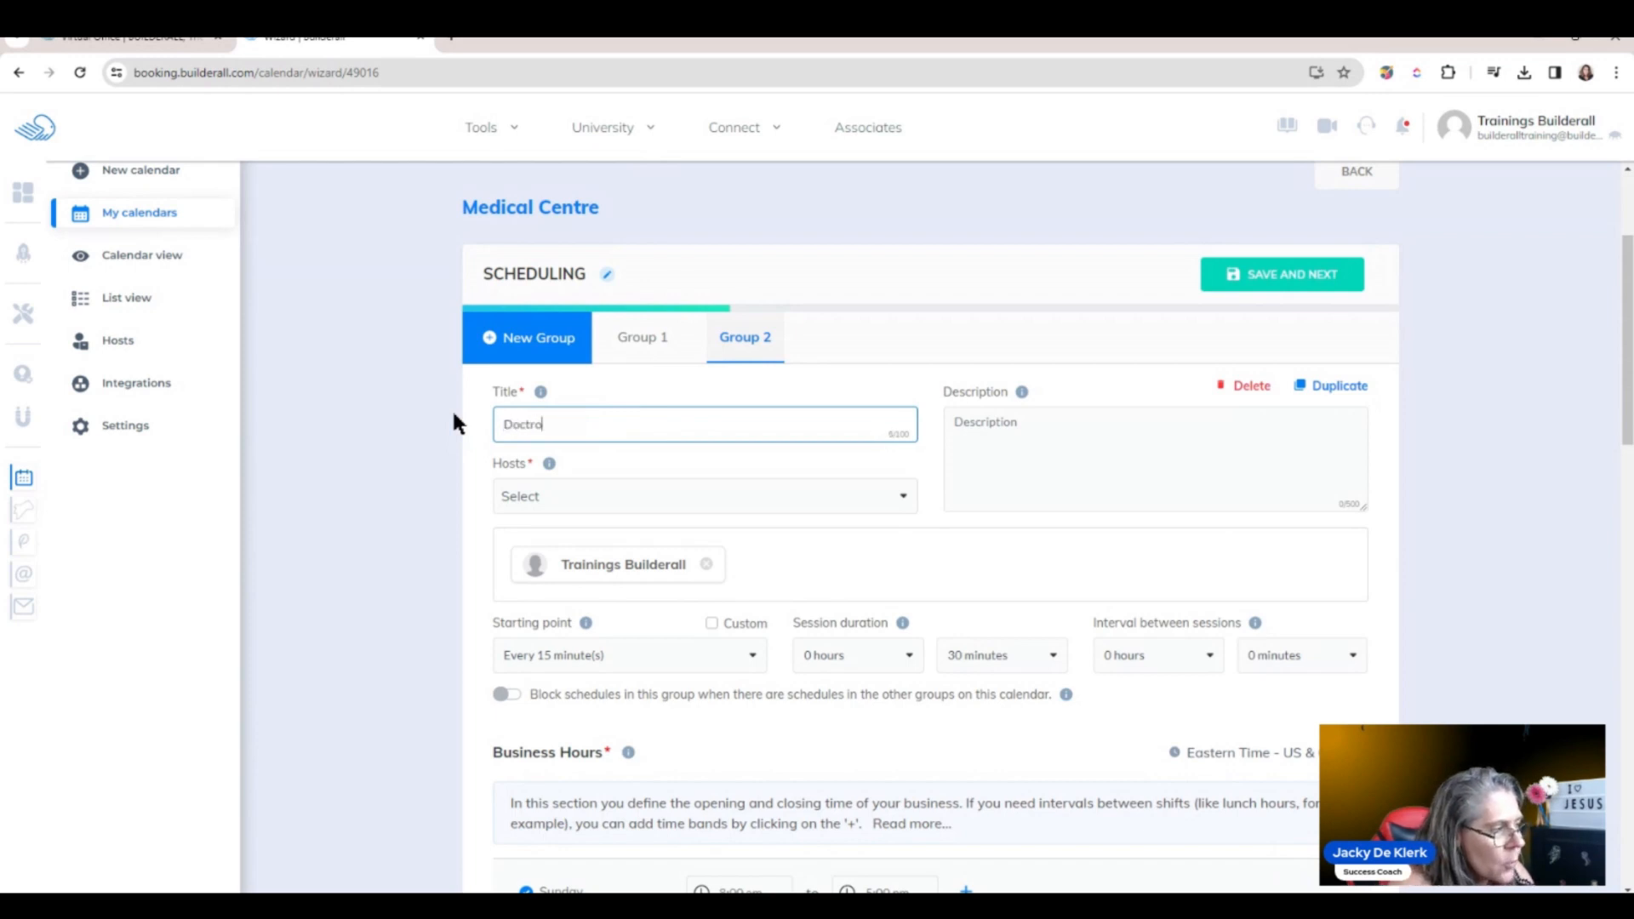
{"action": "key", "text": "BackSpace"}
{"action": "key", "text": "BackSpace"}
{"action": "type", "text": "or"}
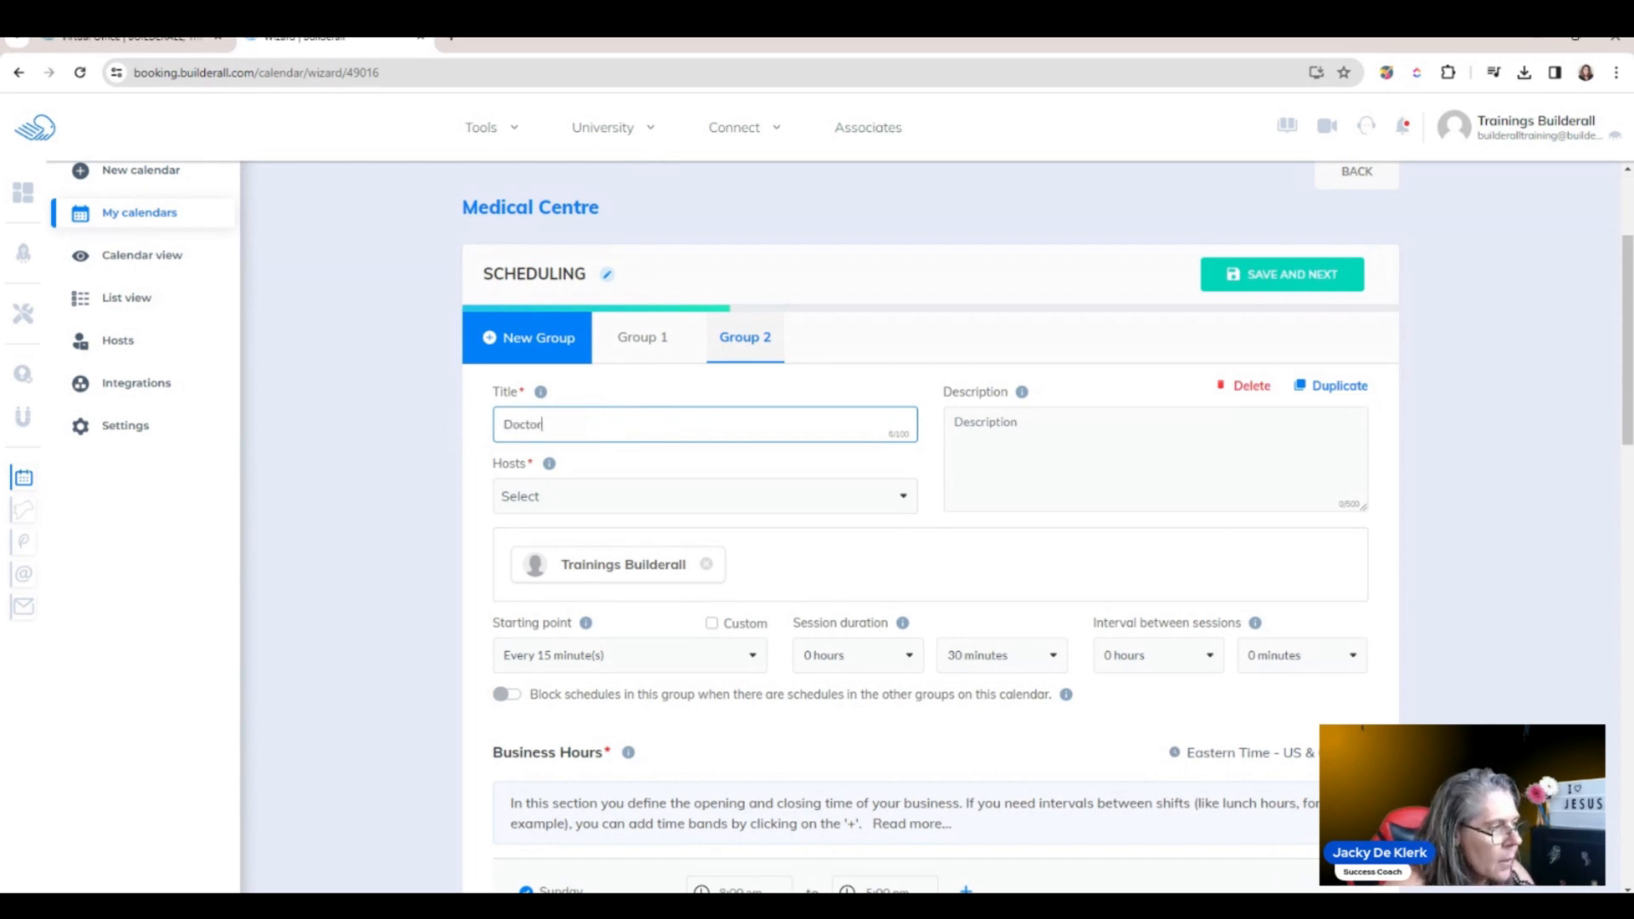
{"action": "key", "text": "Tab"}
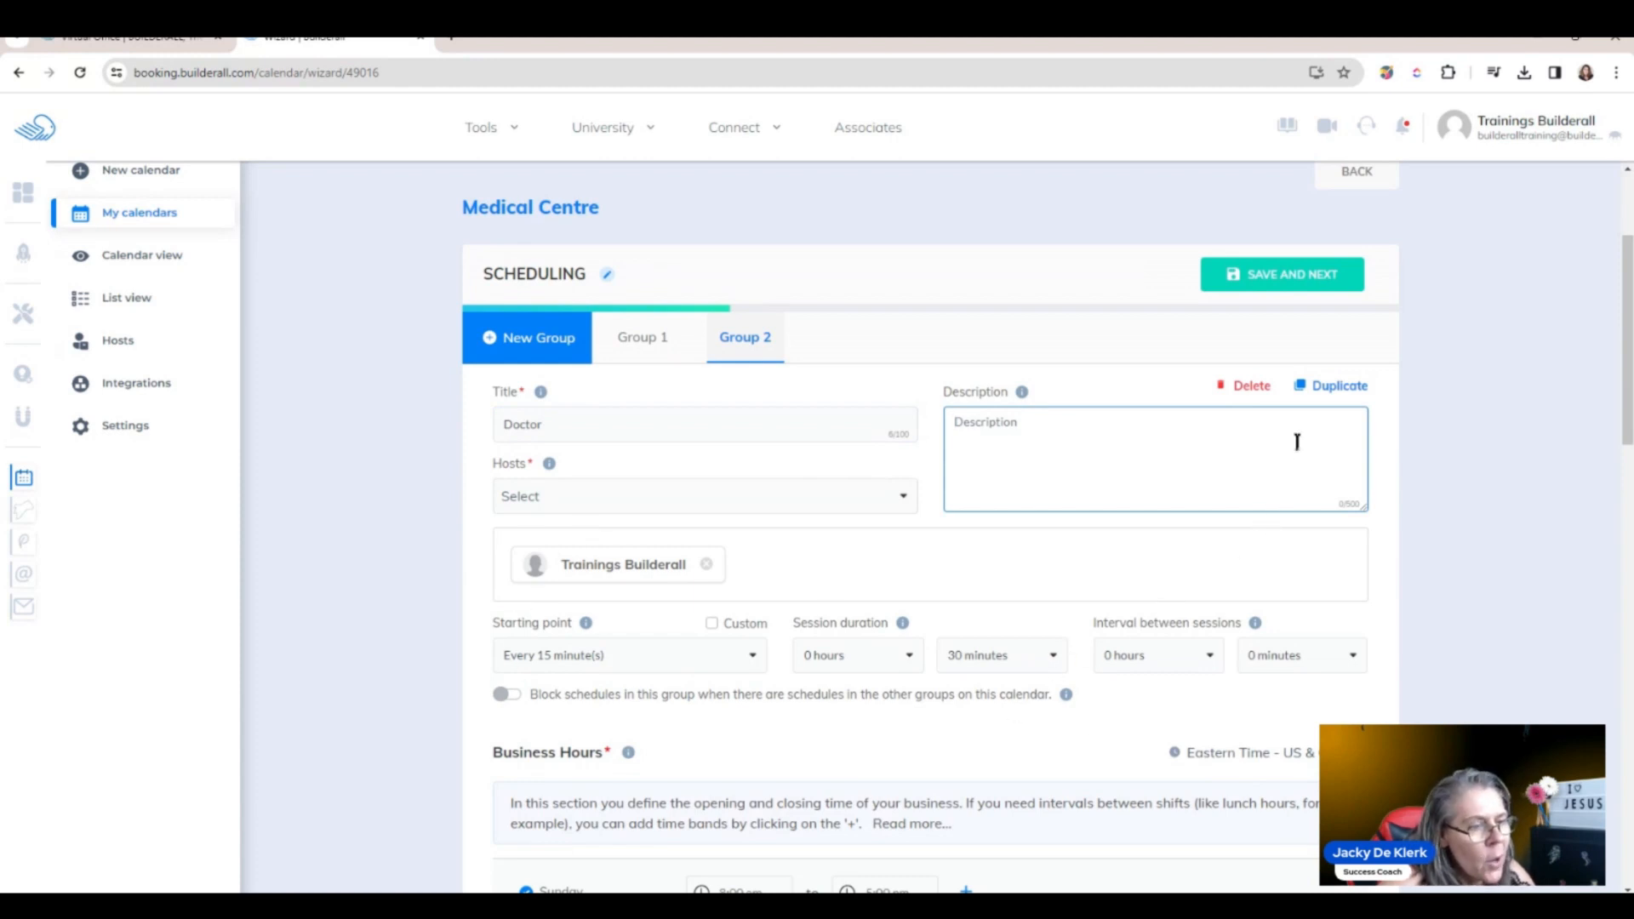
{"action": "left_click", "coordinate": [1341, 386]}
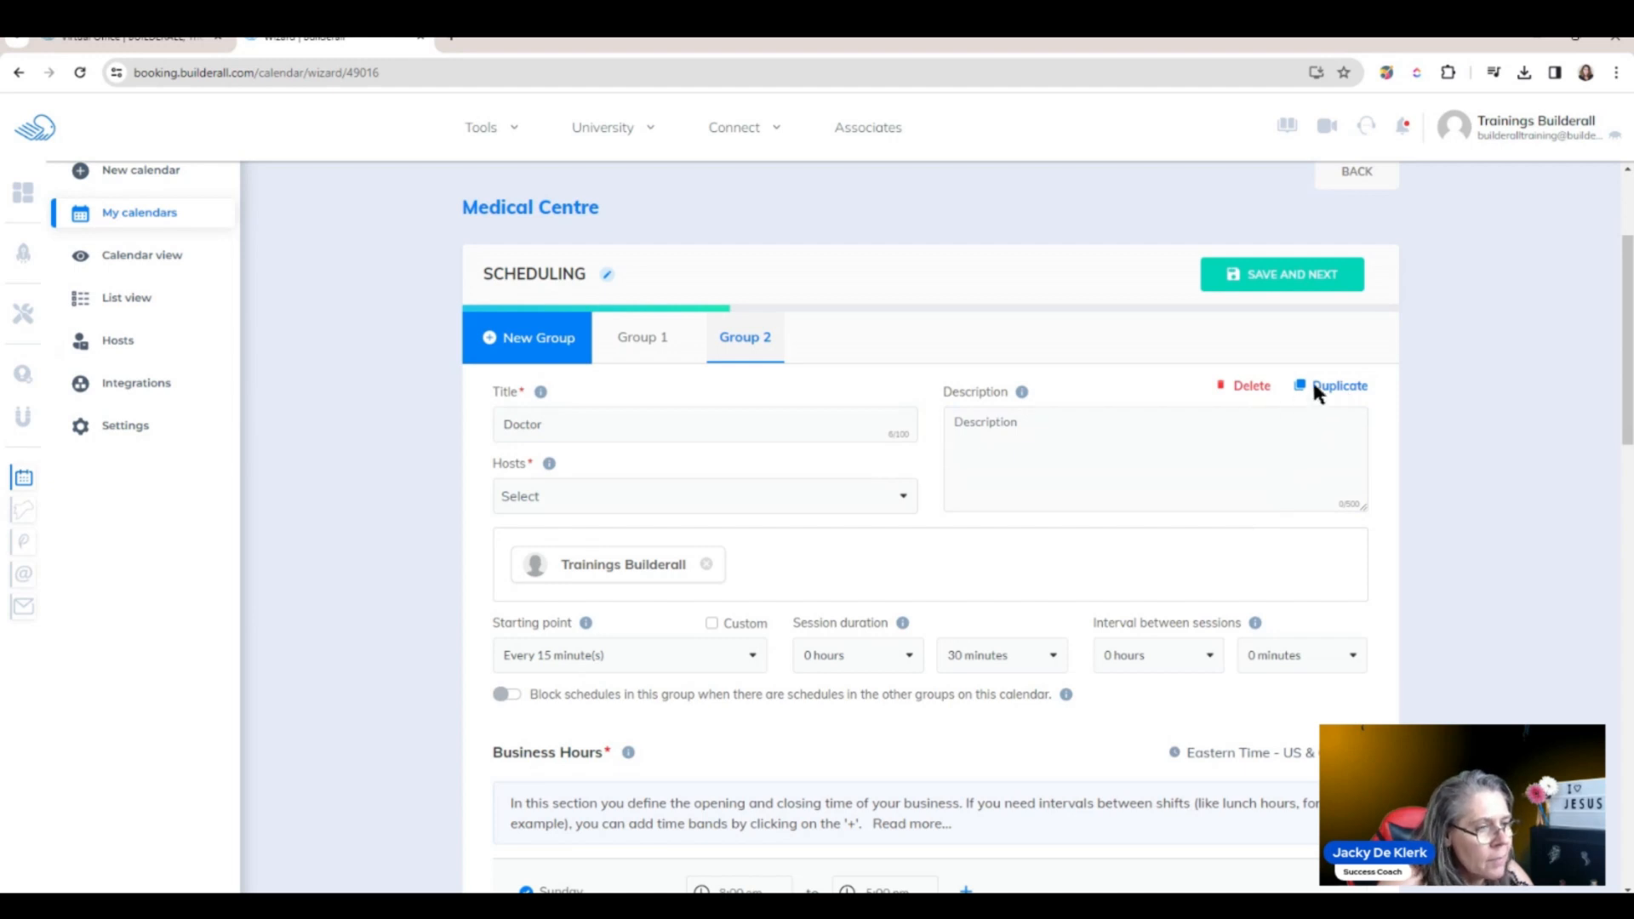
Step: Add a third, blank scheduling group and title it "Optometrist"
{"action": "left_click", "coordinate": [539, 341]}
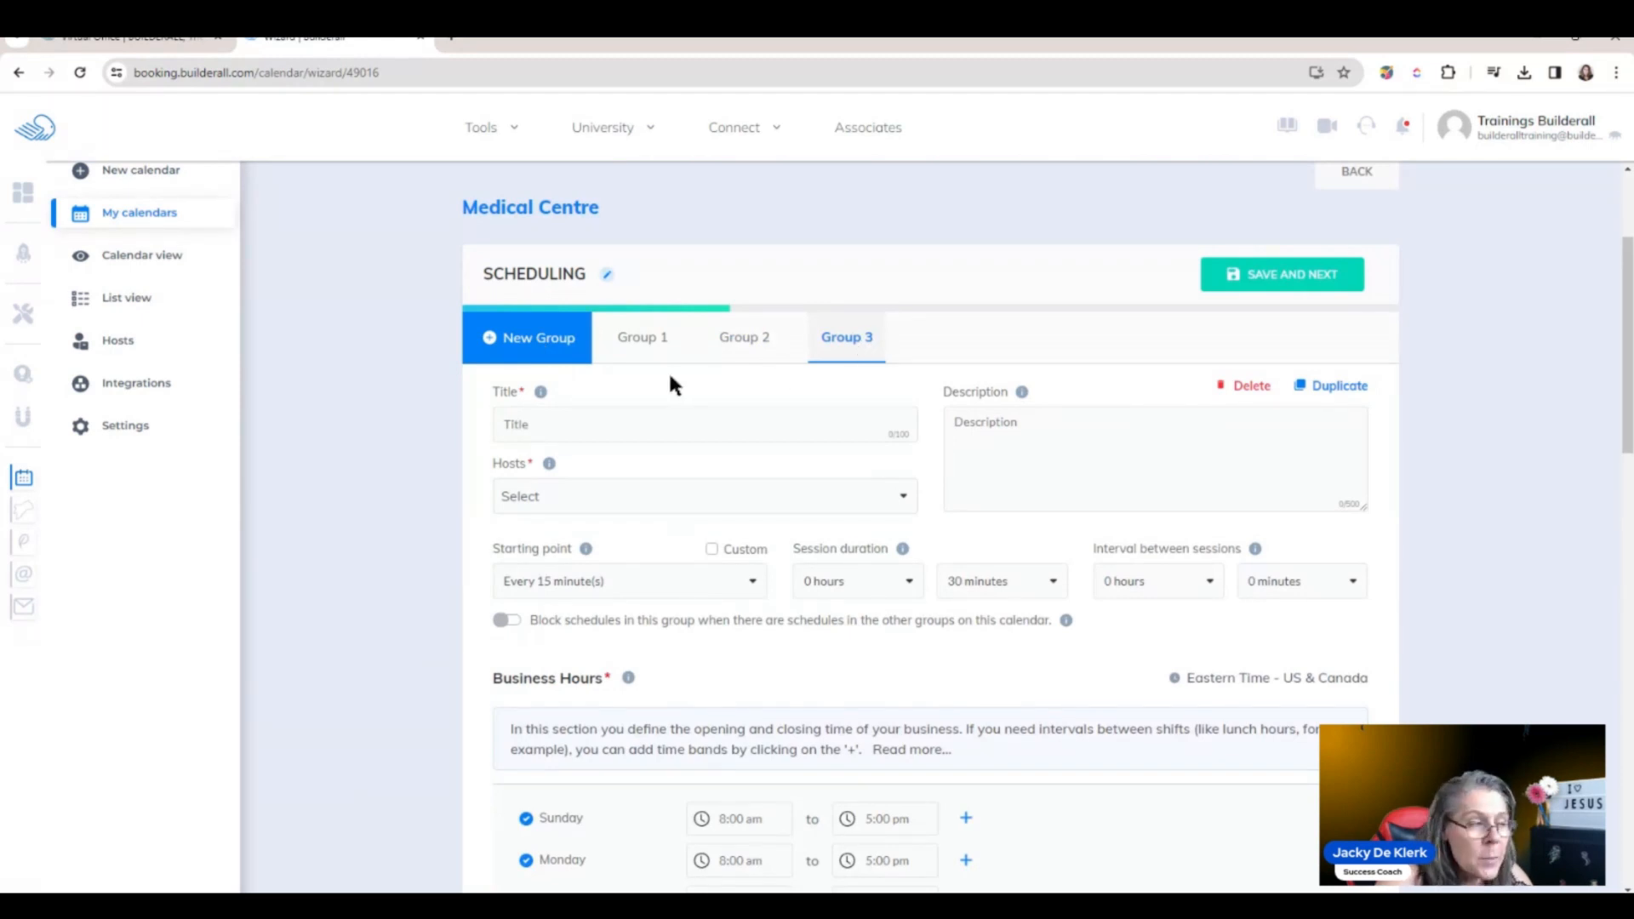
{"action": "left_click", "coordinate": [570, 423]}
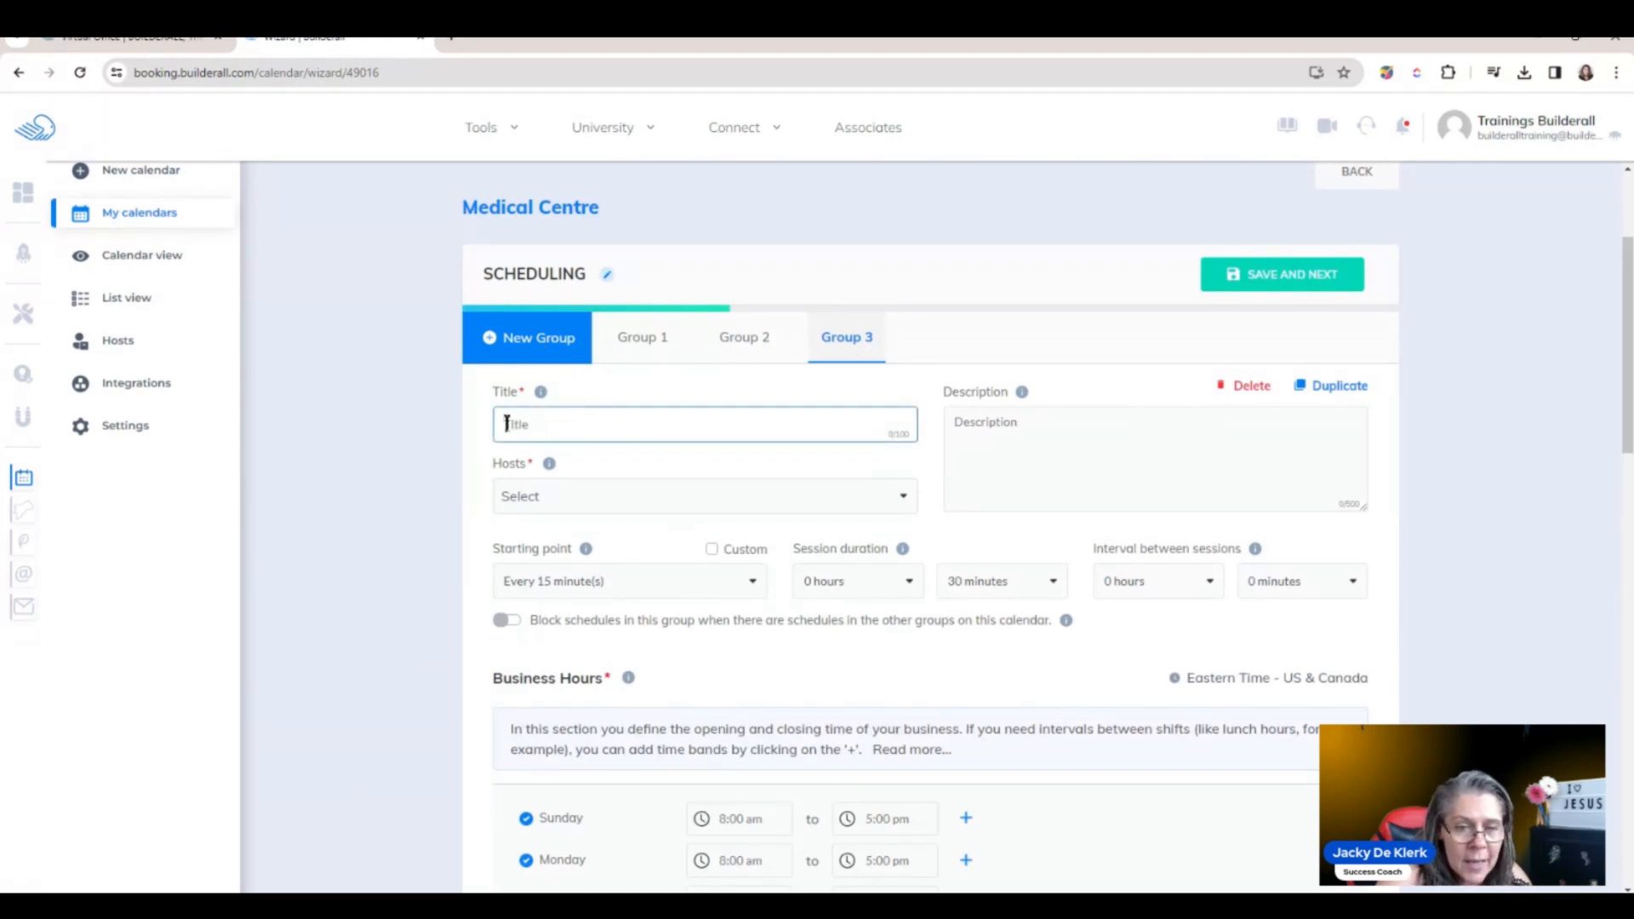
{"action": "type", "text": "Dr"}
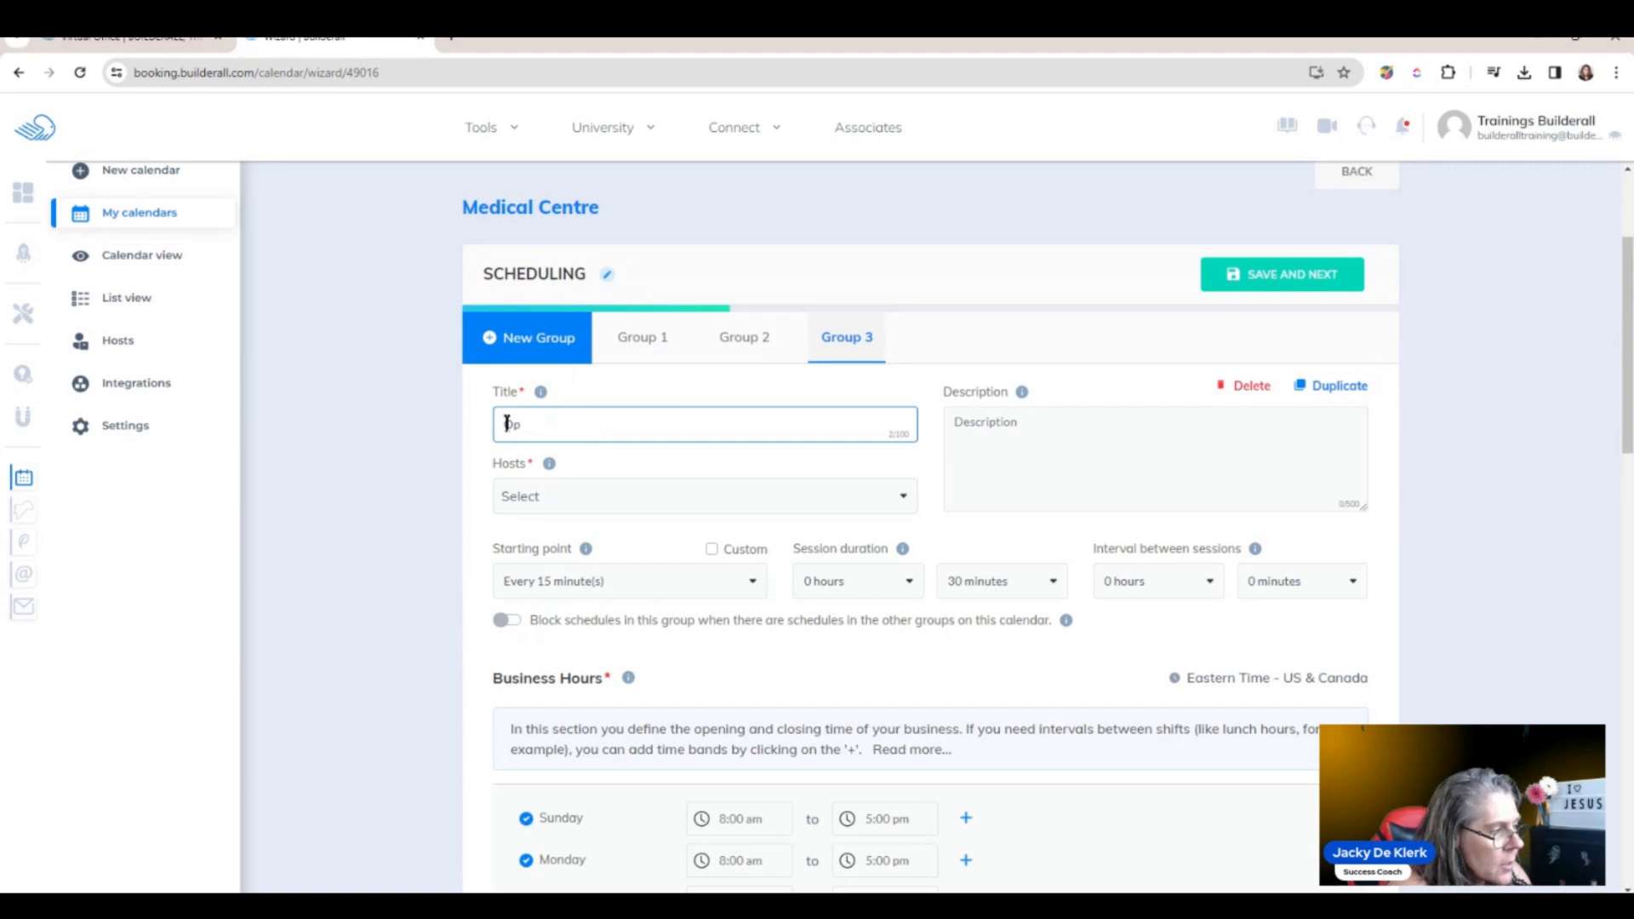
{"action": "type", "text": "tometrist"}
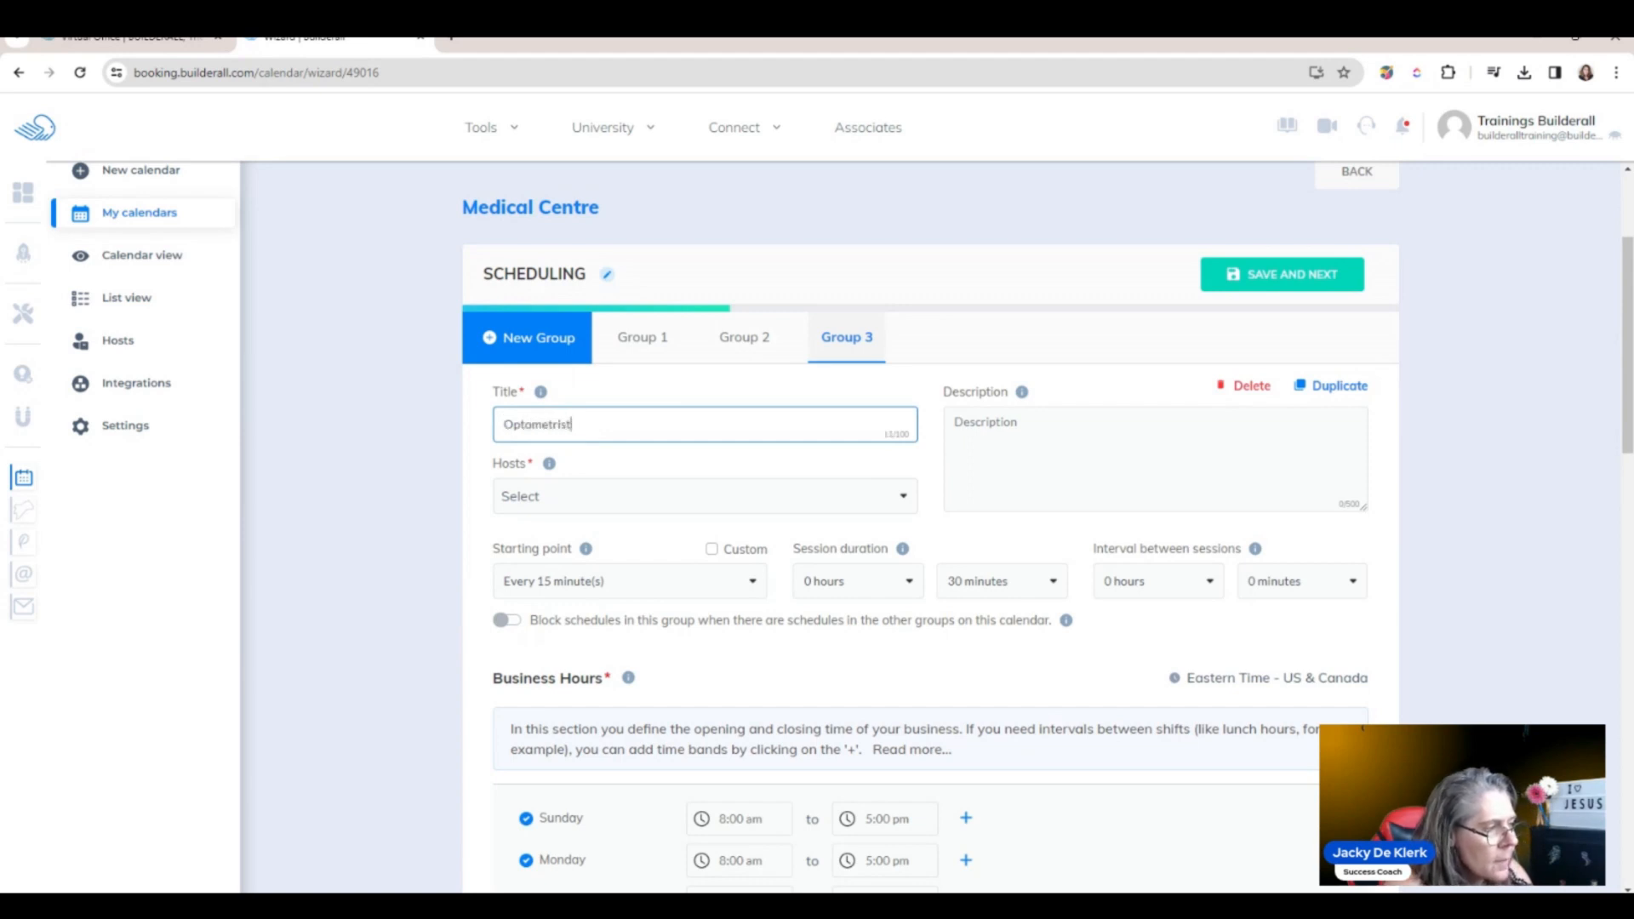
{"action": "left_click", "coordinate": [868, 389]}
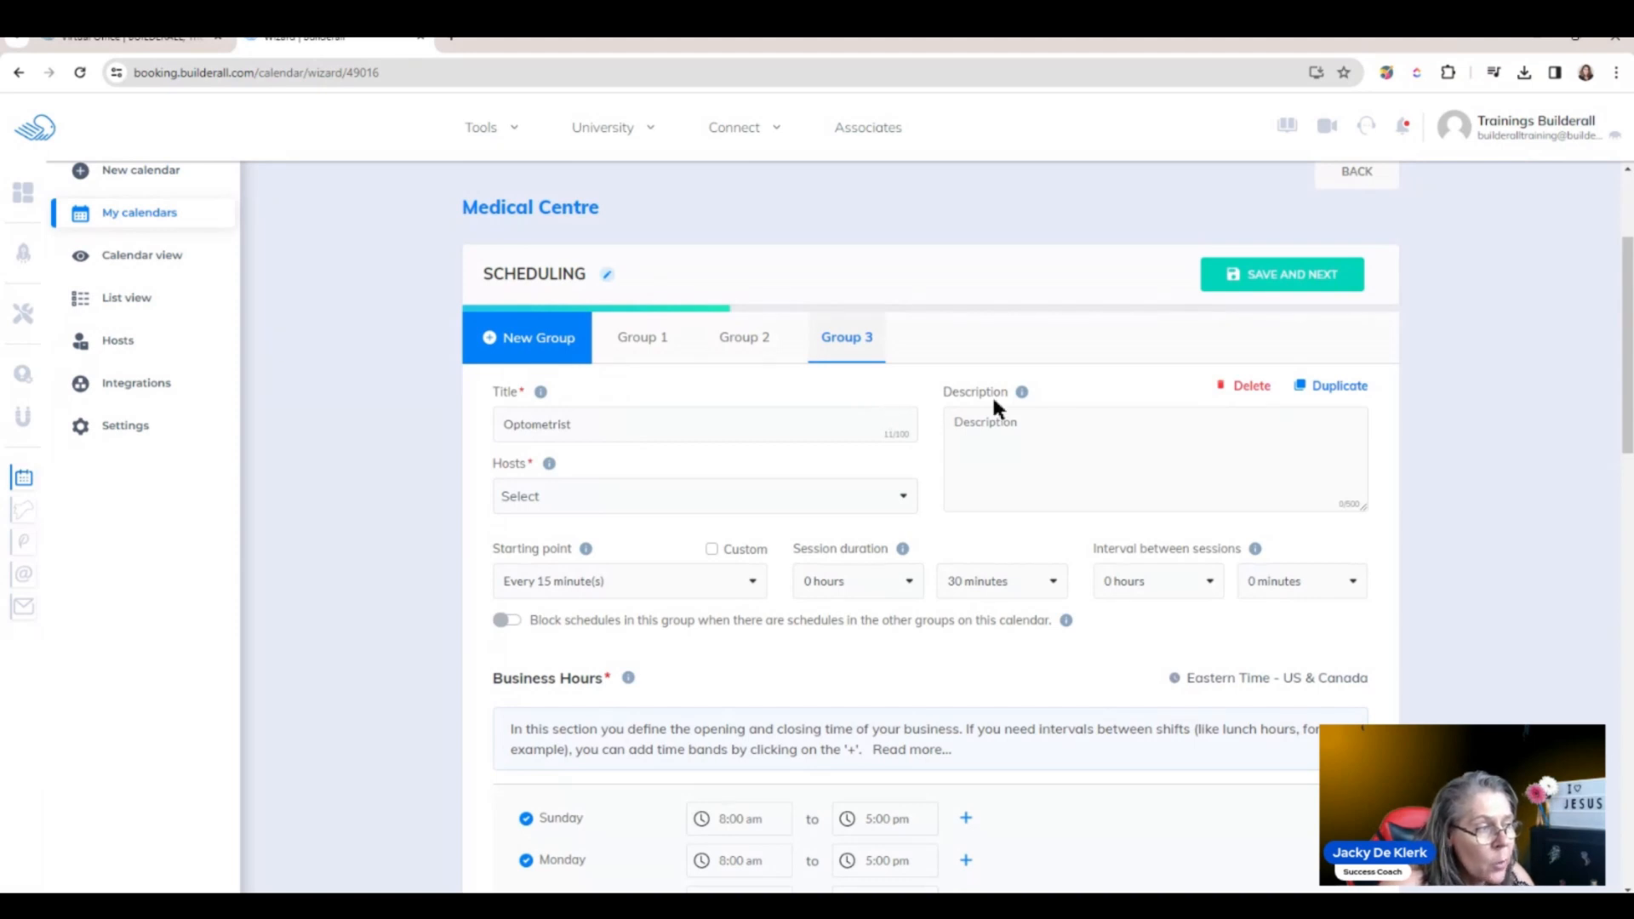
Step: Assign Trainings Builderall as the Optometrist group's host and save the scheduling settings
{"action": "left_click", "coordinate": [1251, 274]}
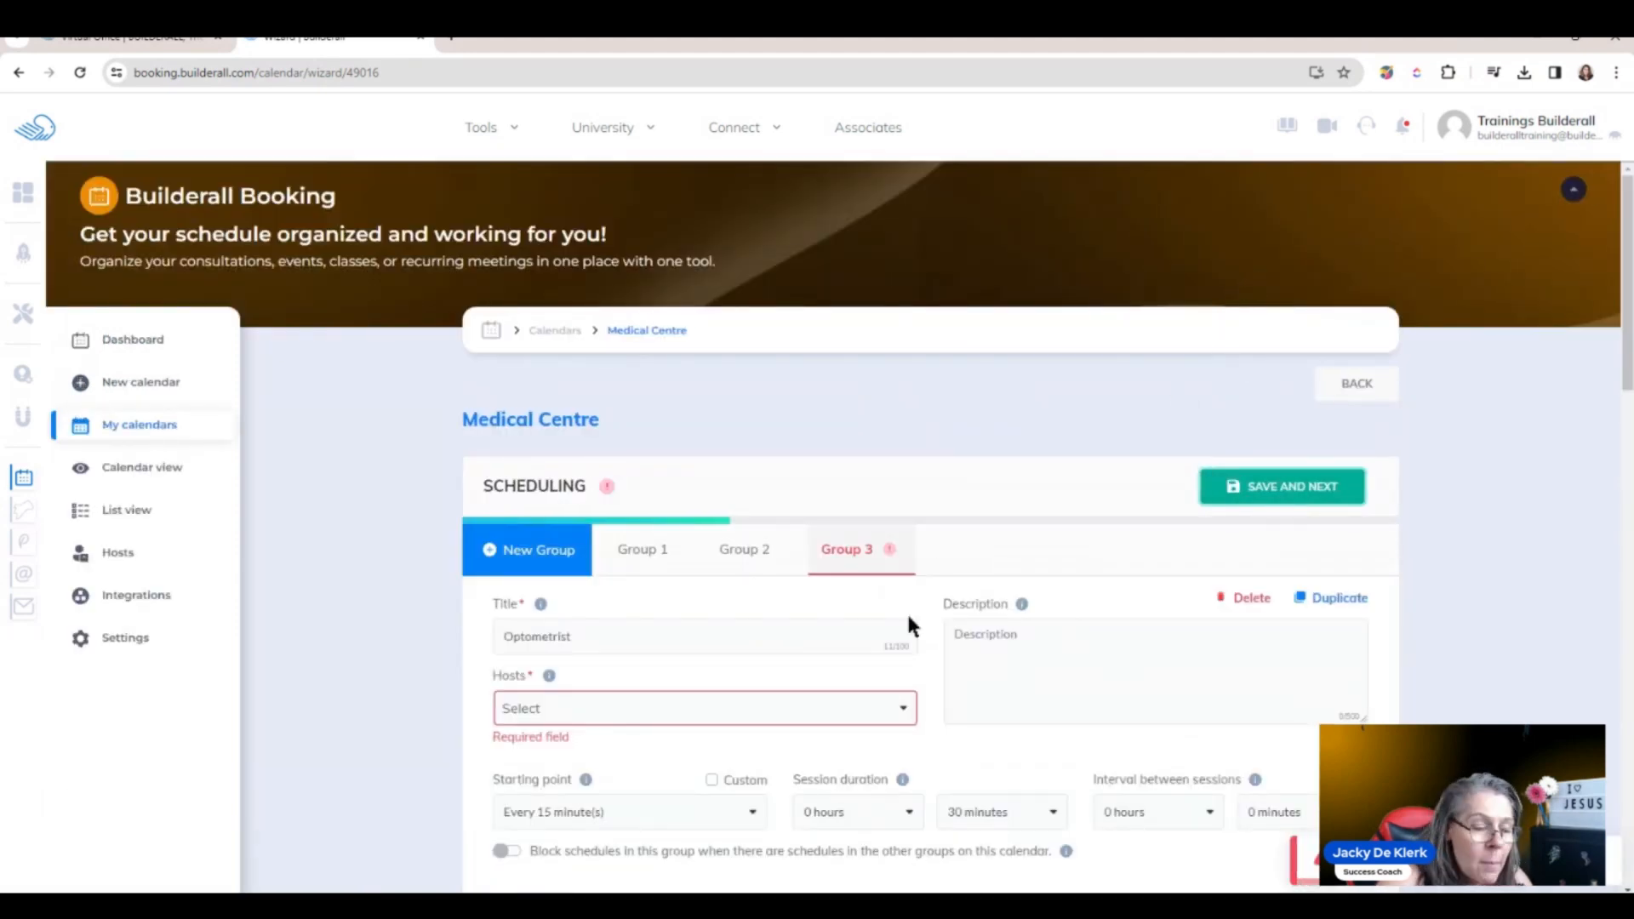
{"action": "left_click", "coordinate": [894, 713]}
{"action": "left_click", "coordinate": [638, 753]}
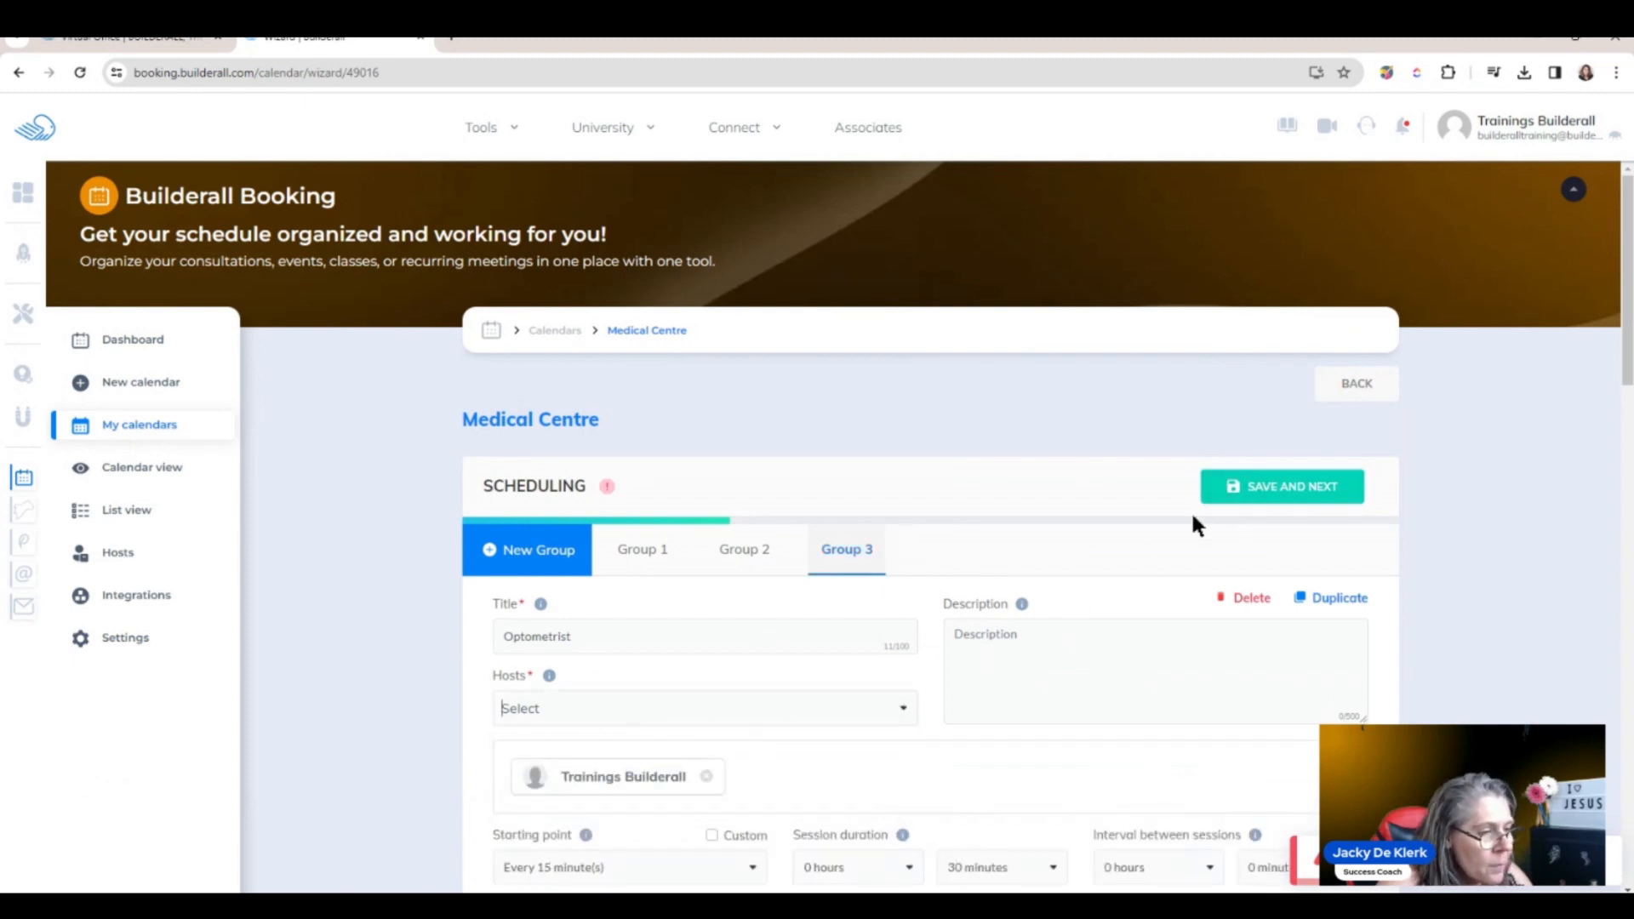
{"action": "left_click", "coordinate": [1250, 481]}
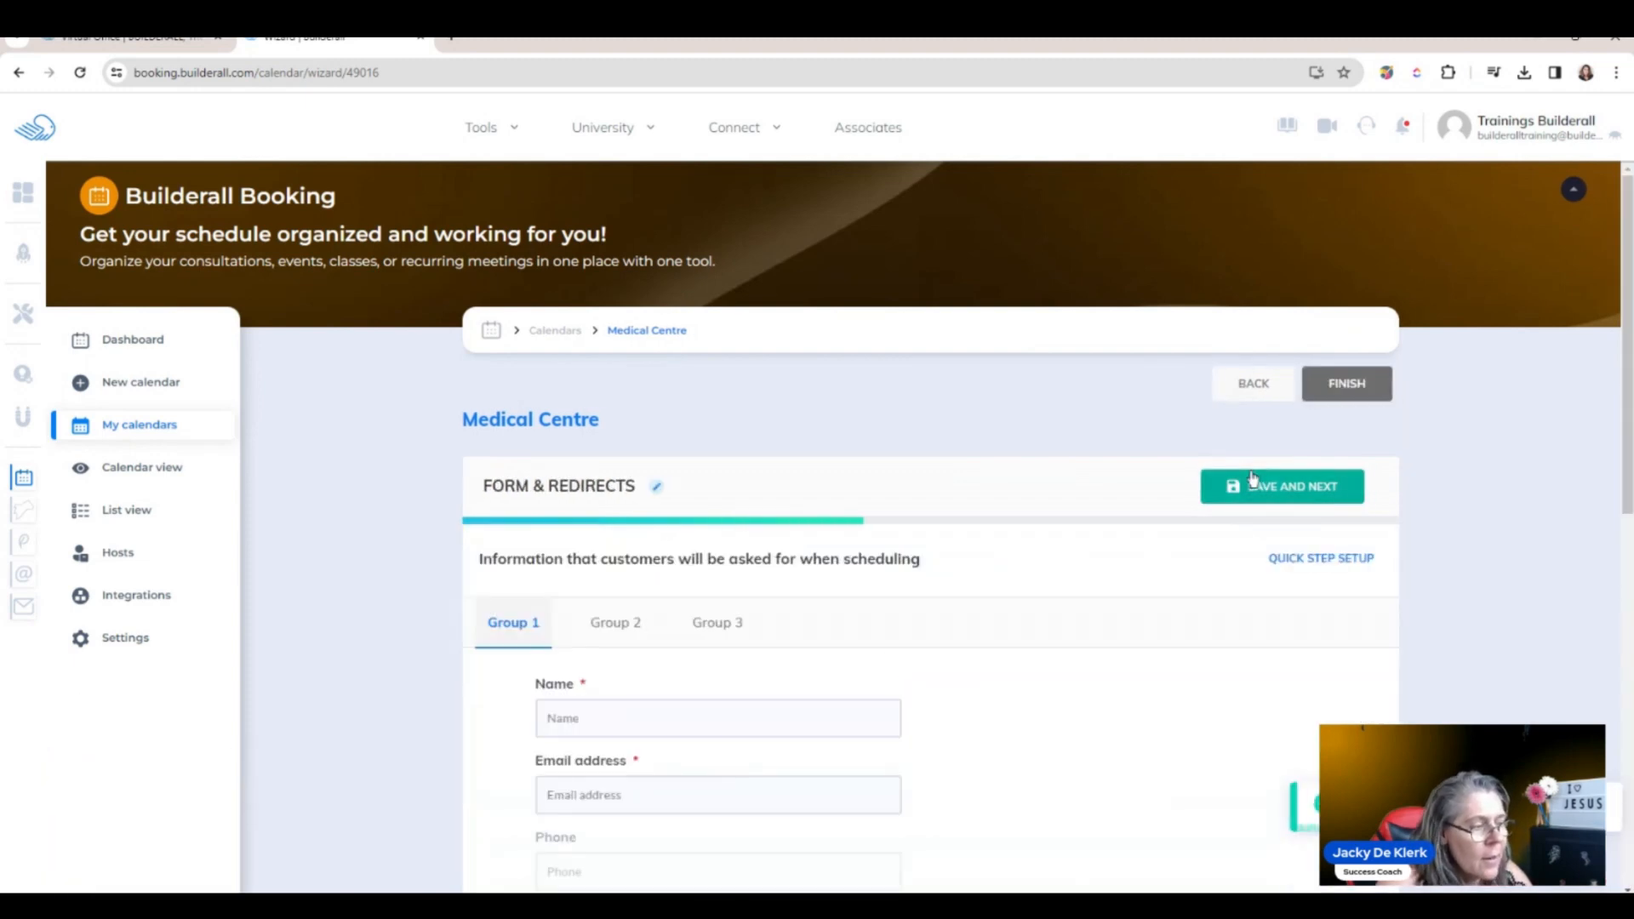
Step: Check the customer information form of each of the three groups and save the form and redirect settings
{"action": "left_click_drag", "start_coordinate": [1627, 375], "coordinate": [1628, 471]}
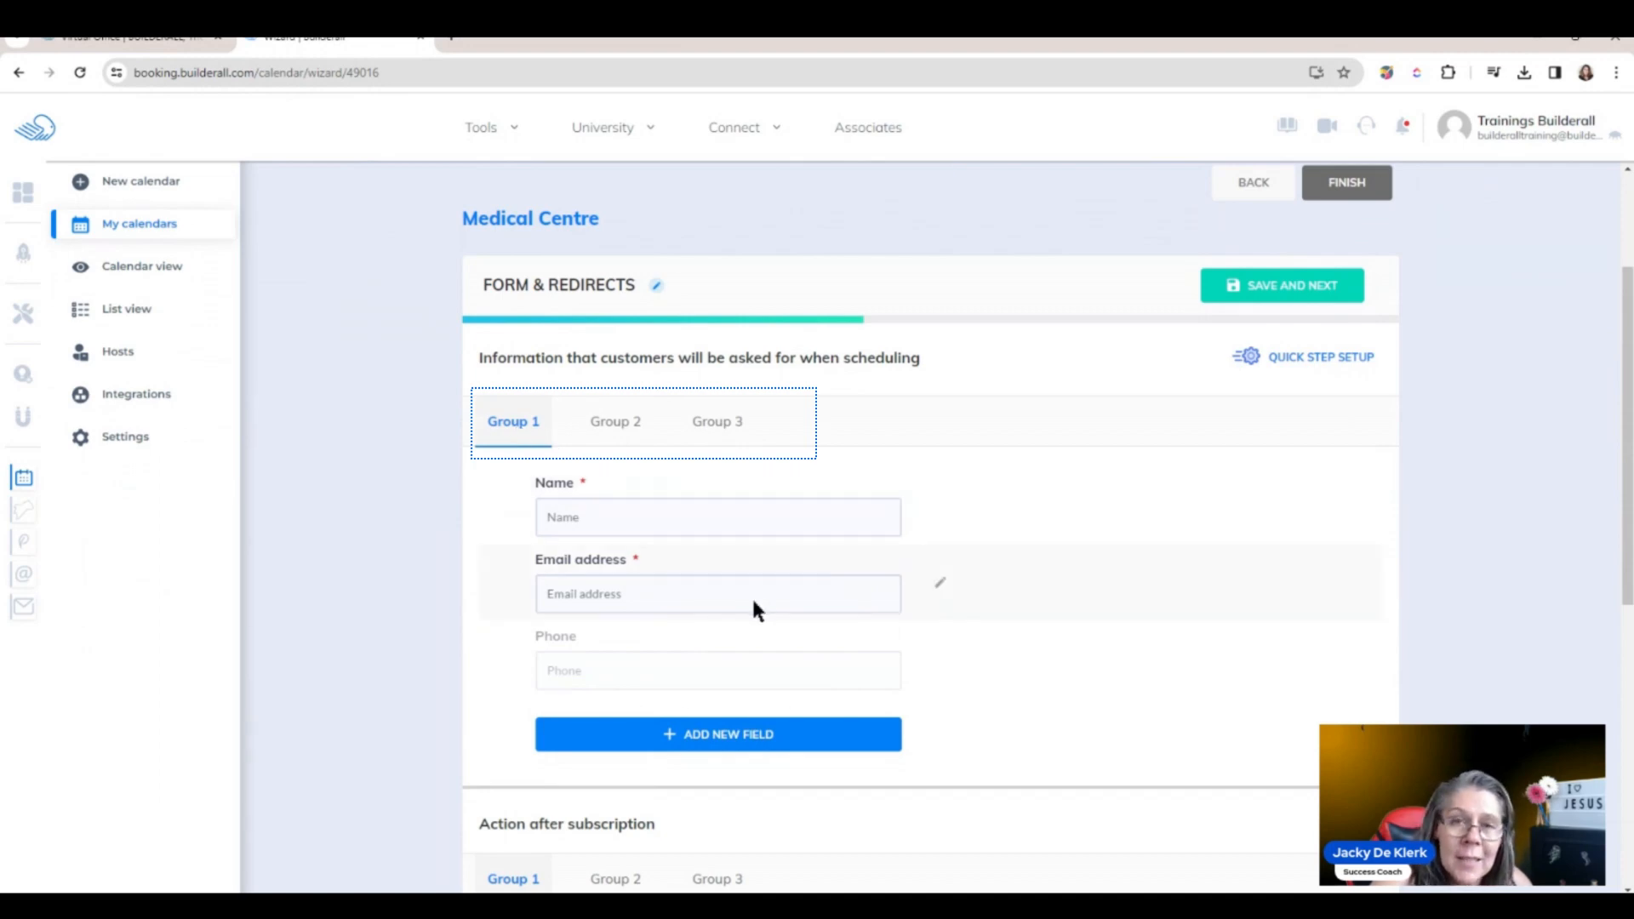
{"action": "left_click", "coordinate": [627, 423]}
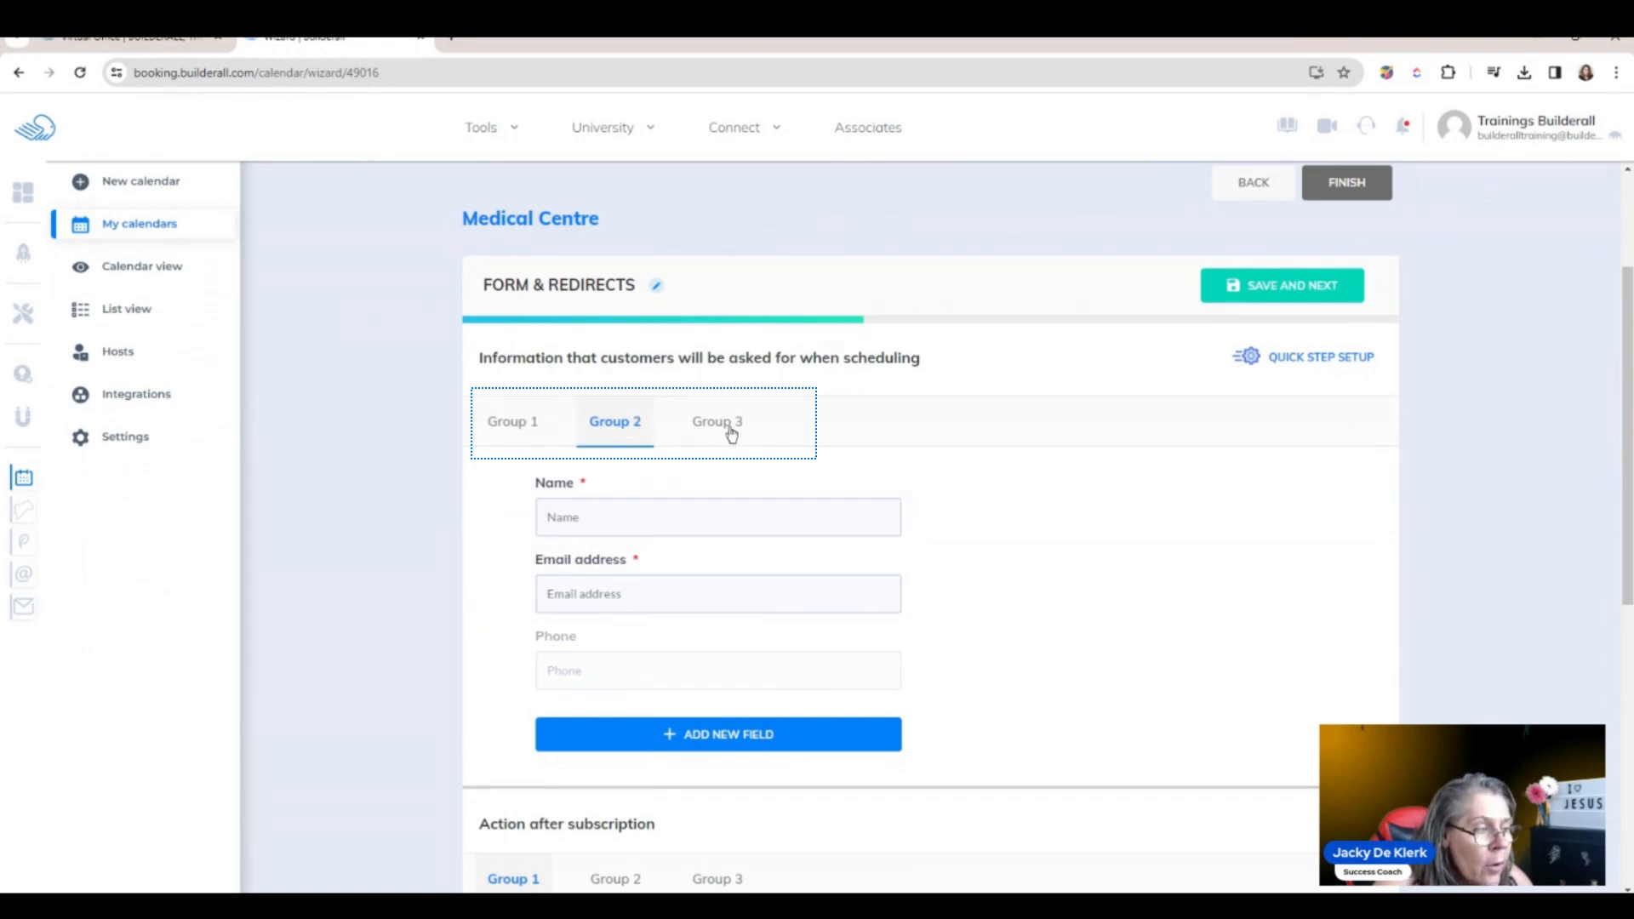
{"action": "left_click", "coordinate": [731, 432]}
{"action": "left_click", "coordinate": [509, 430]}
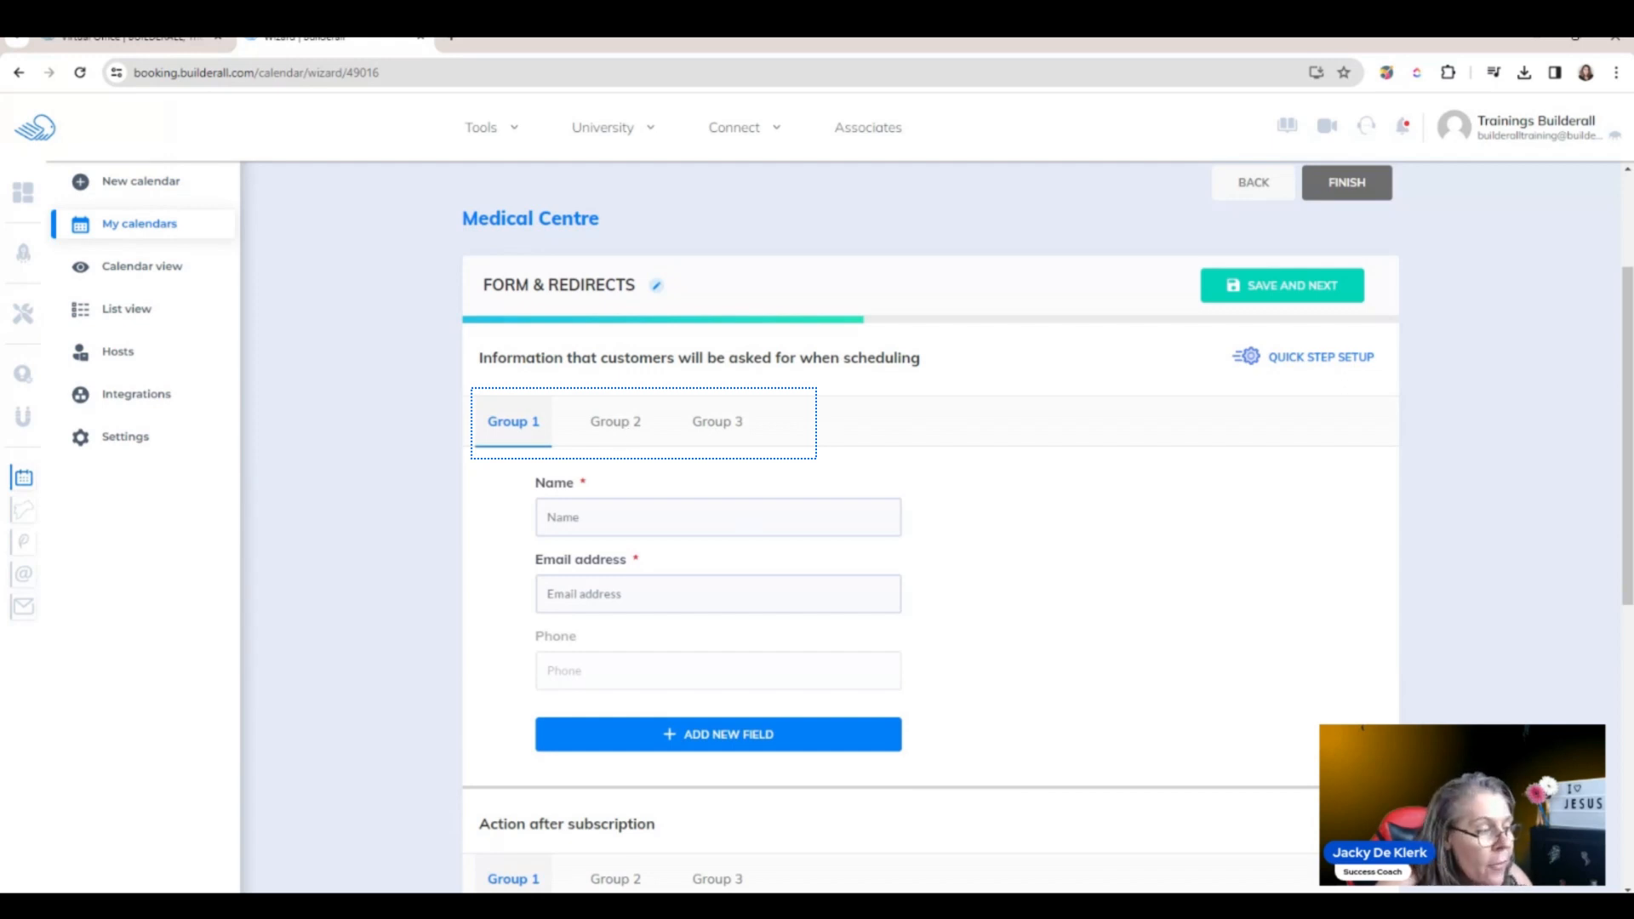
{"action": "left_click", "coordinate": [630, 426]}
{"action": "left_click", "coordinate": [712, 421]}
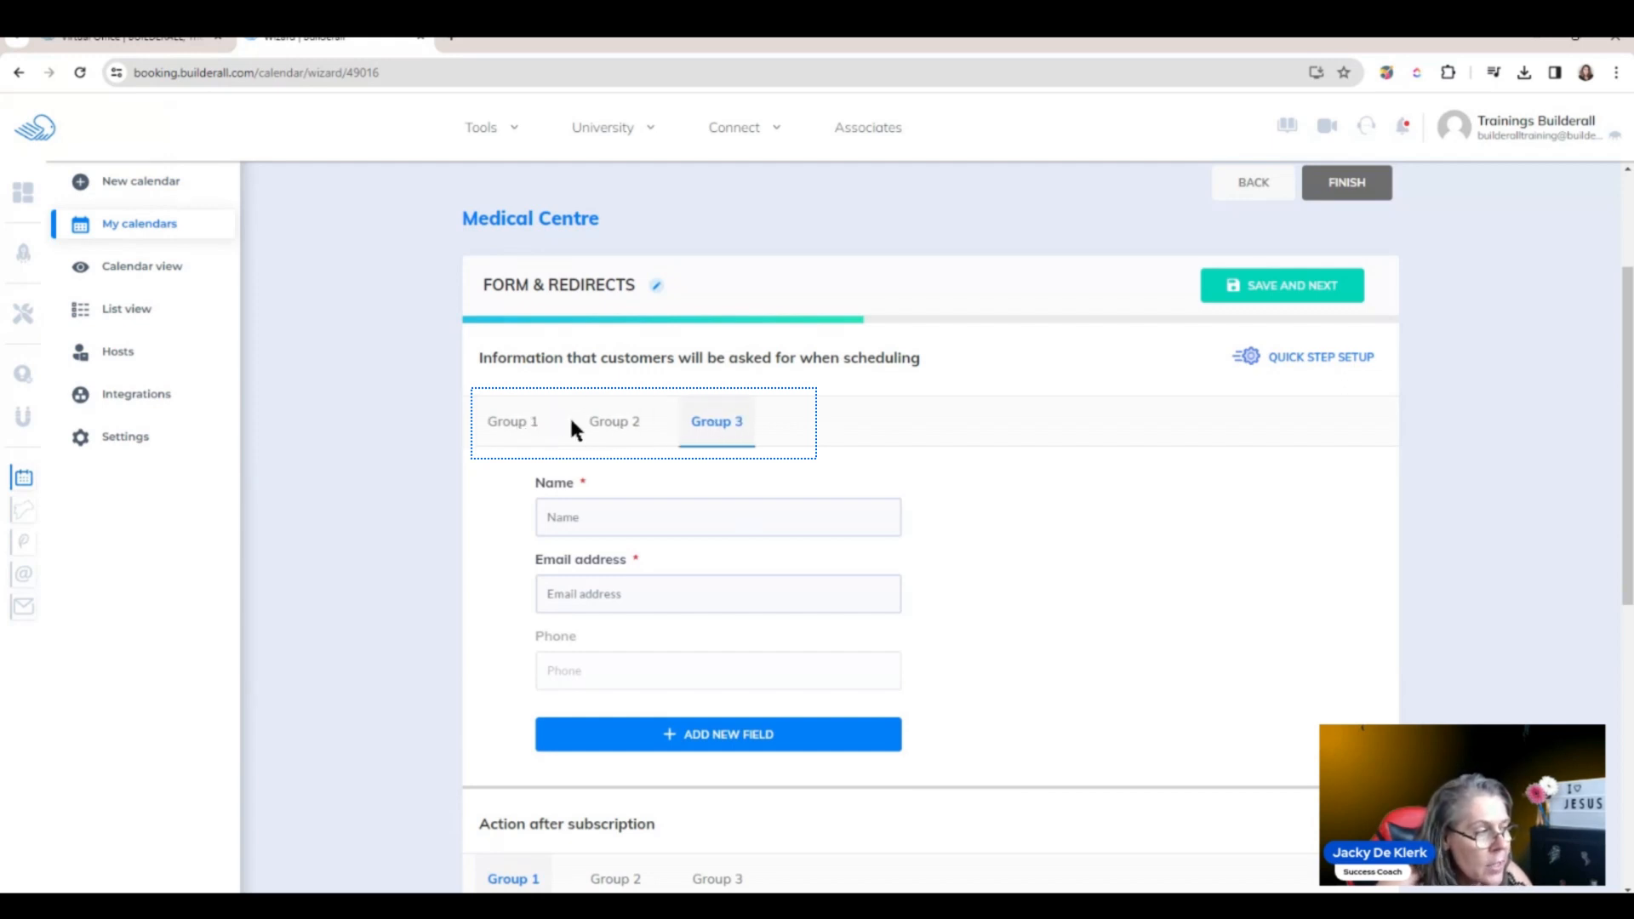
{"action": "left_click", "coordinate": [531, 422]}
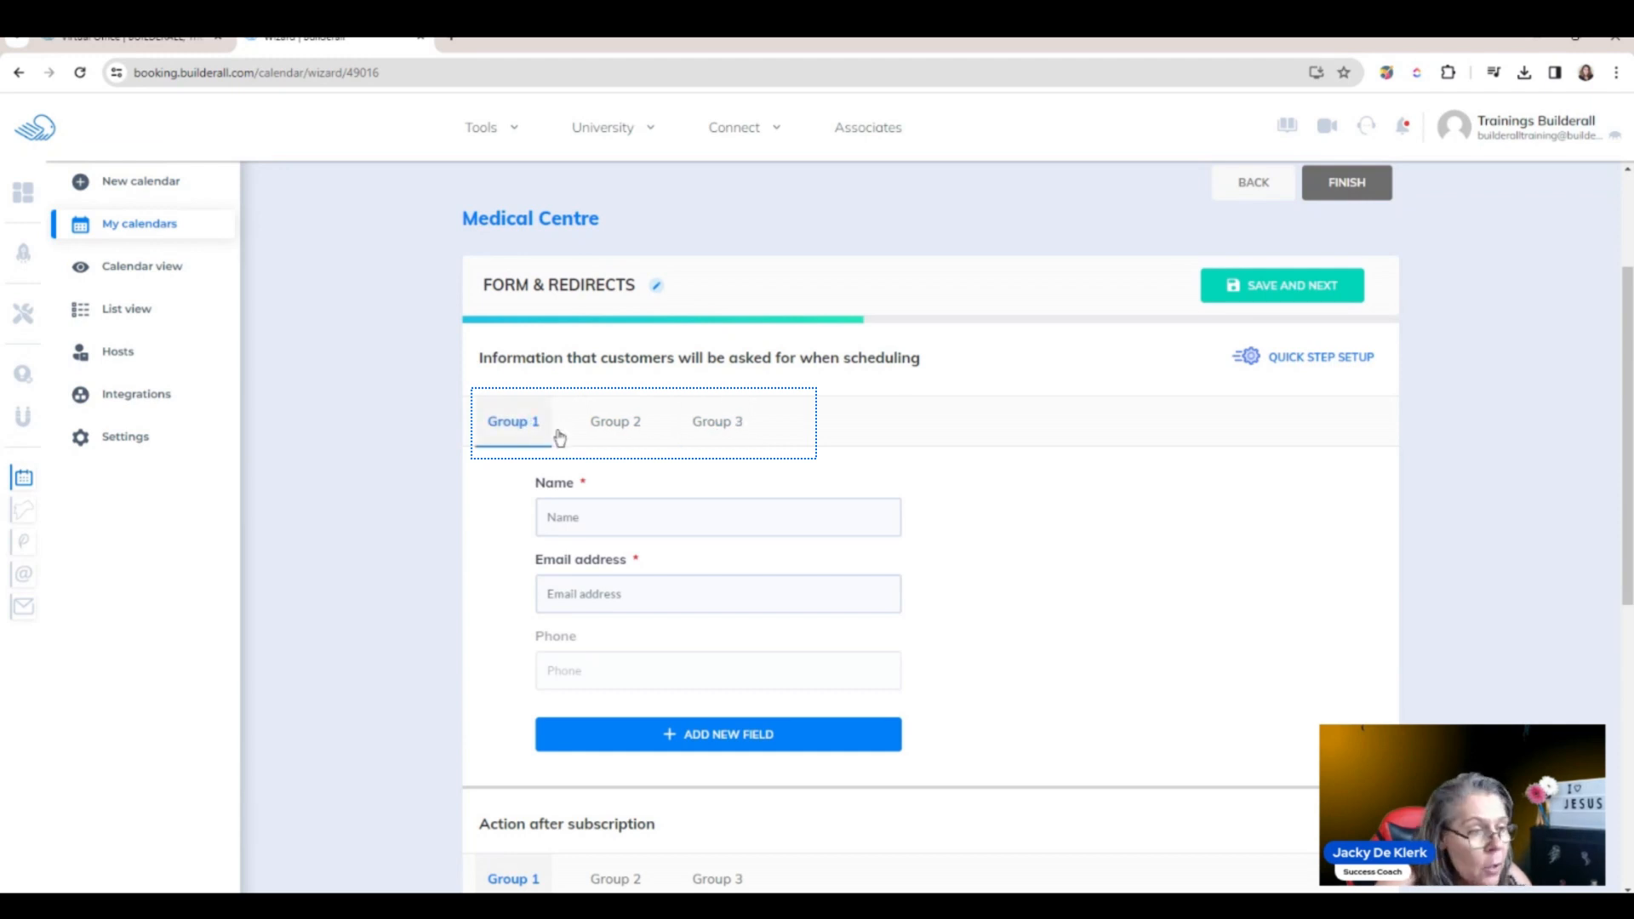
{"action": "scroll", "coordinate": [1142, 507], "scroll_direction": "down", "scroll_amount": 1}
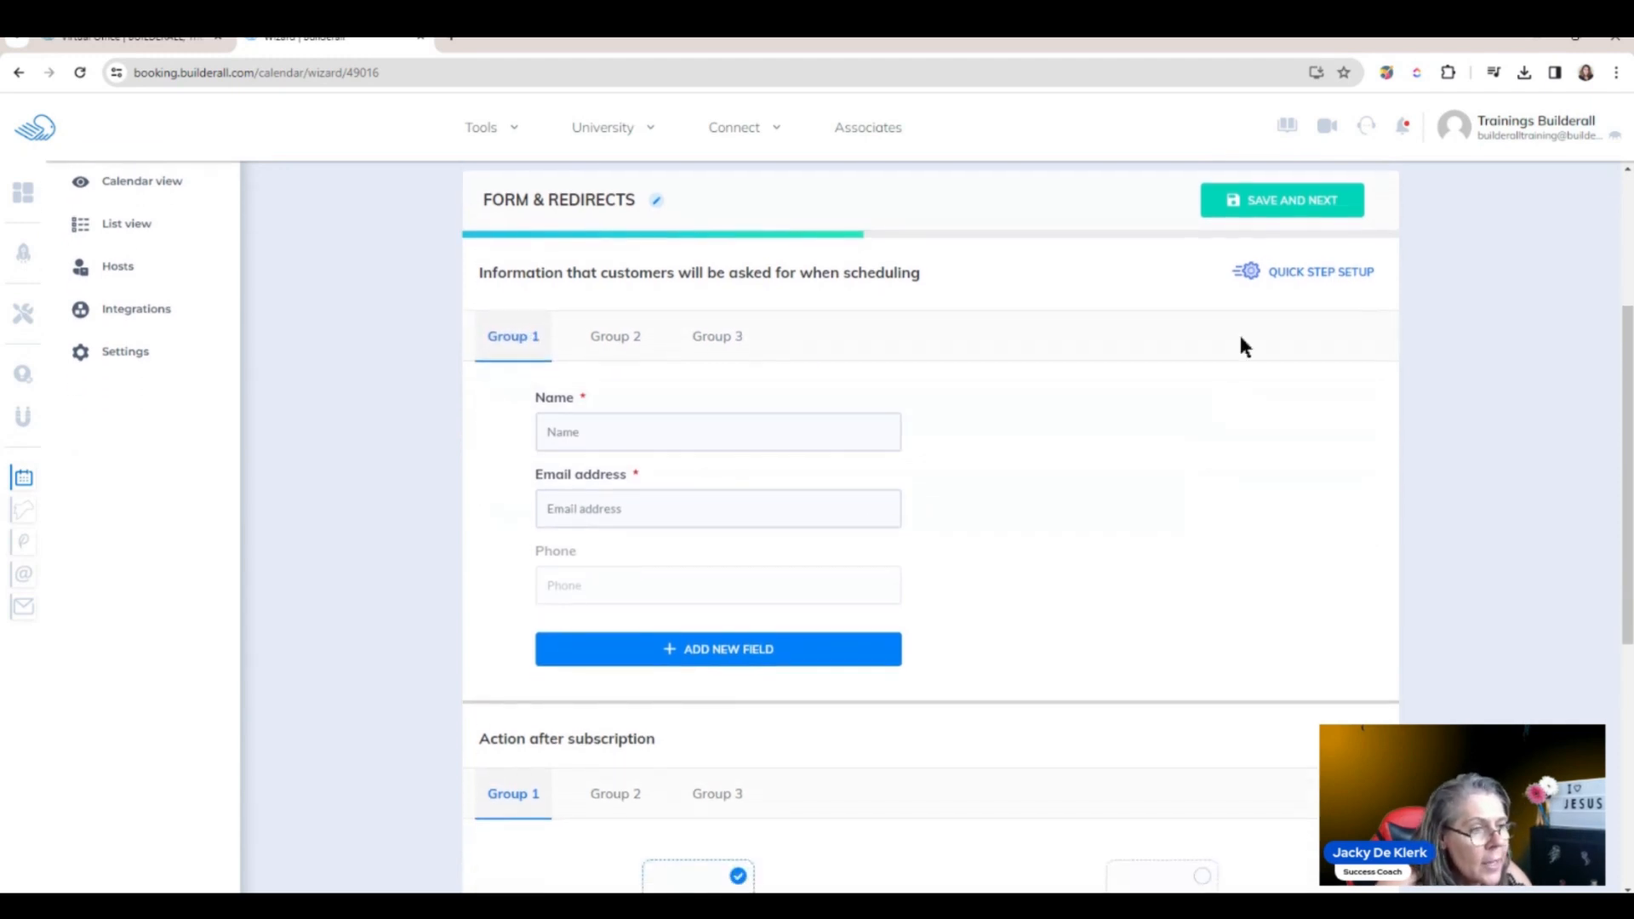
{"action": "left_click", "coordinate": [1278, 198]}
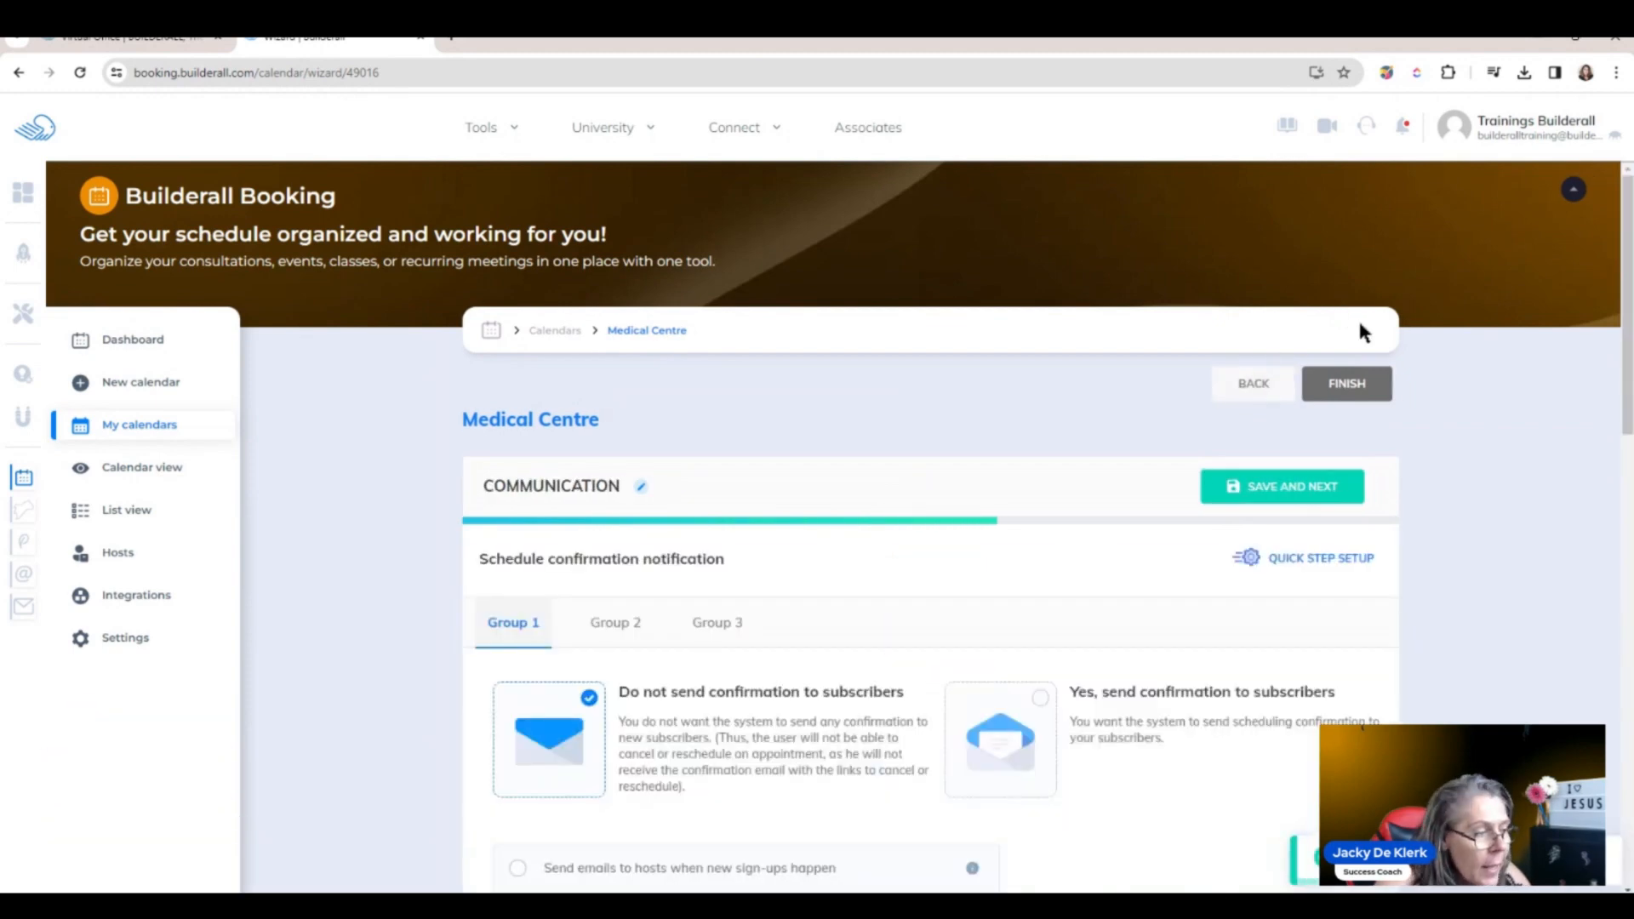
Step: Check the schedule confirmation notification options of all three groups and save the communication, automation and payment settings to complete the calendar setup
{"action": "left_click_drag", "start_coordinate": [1627, 330], "coordinate": [1625, 400]}
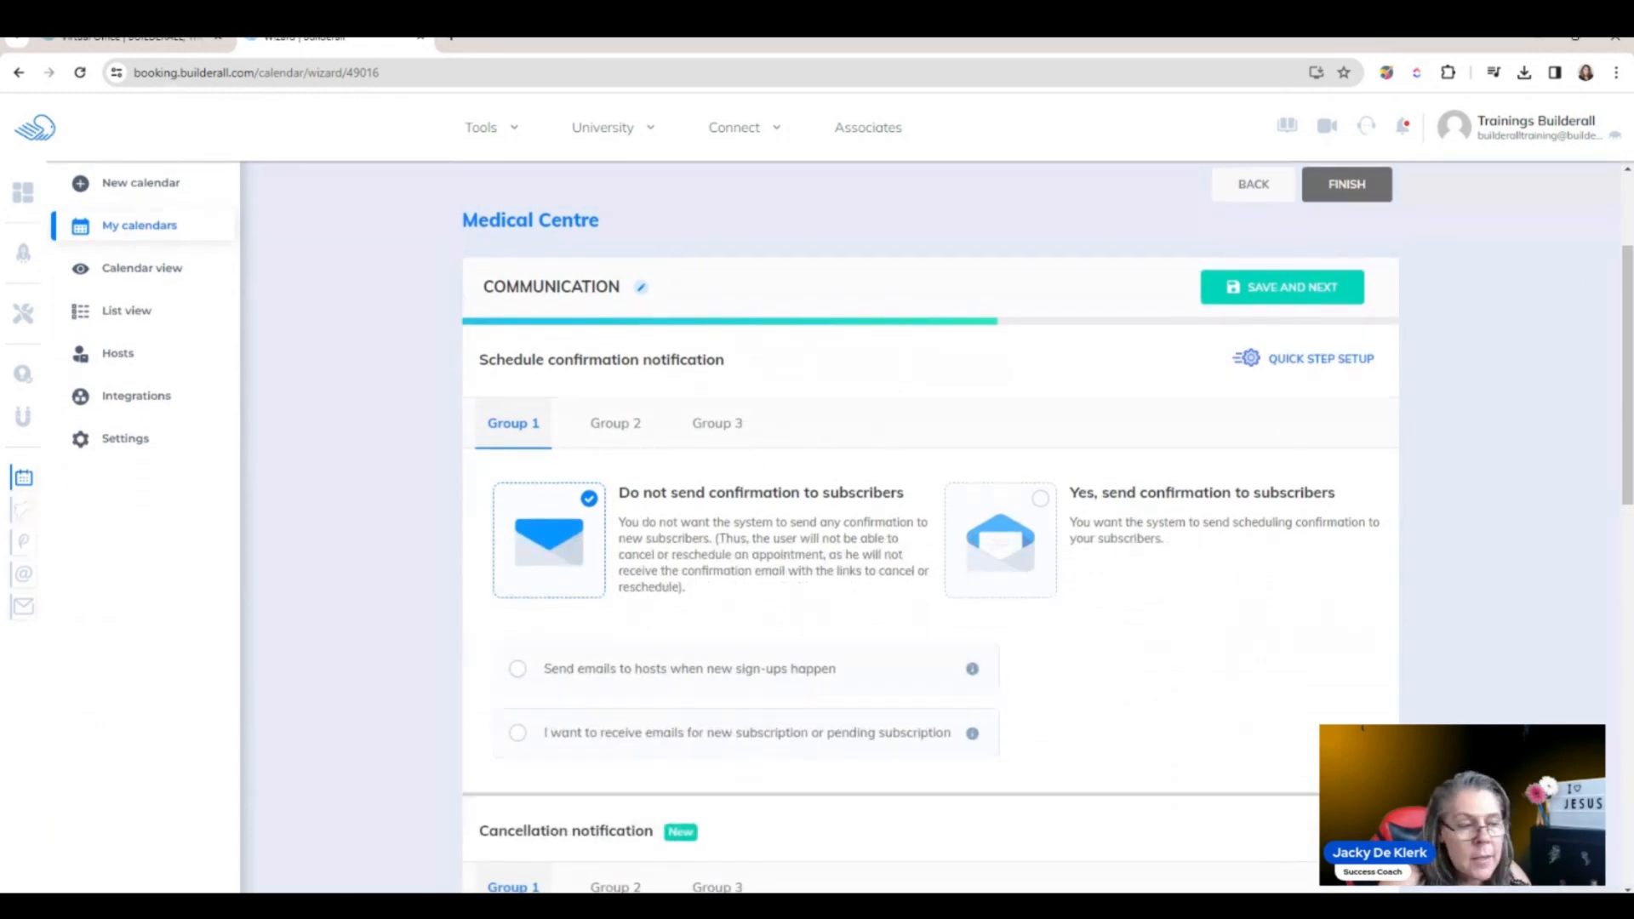
{"action": "left_click", "coordinate": [614, 425]}
{"action": "left_click", "coordinate": [716, 424]}
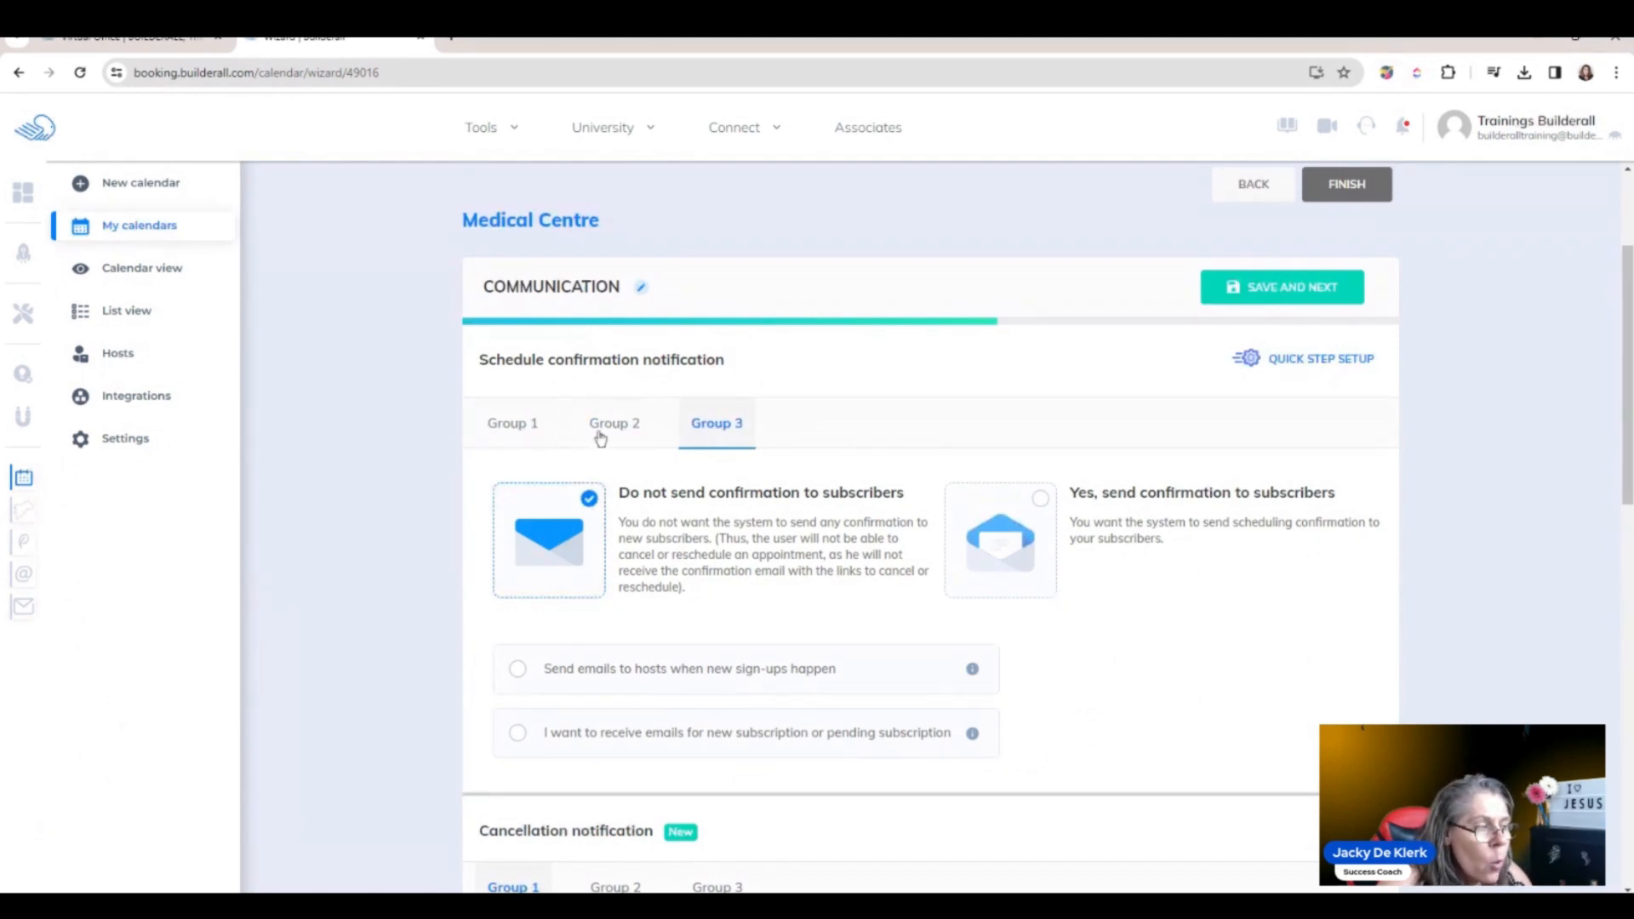
{"action": "left_click", "coordinate": [1268, 299]}
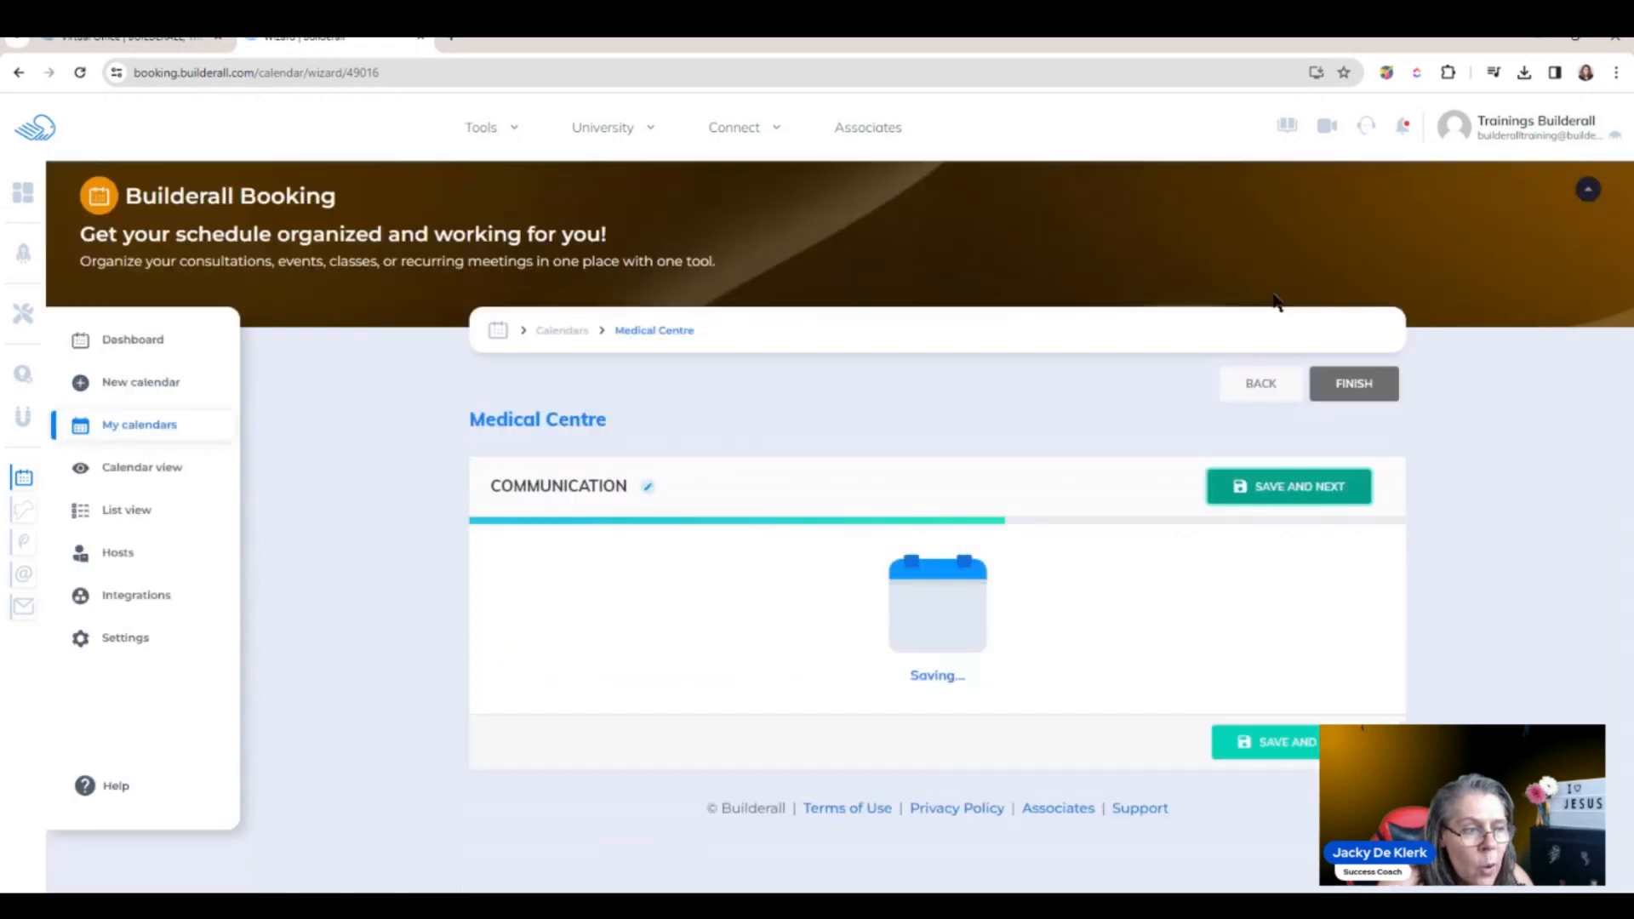
{"action": "left_click", "coordinate": [1283, 494]}
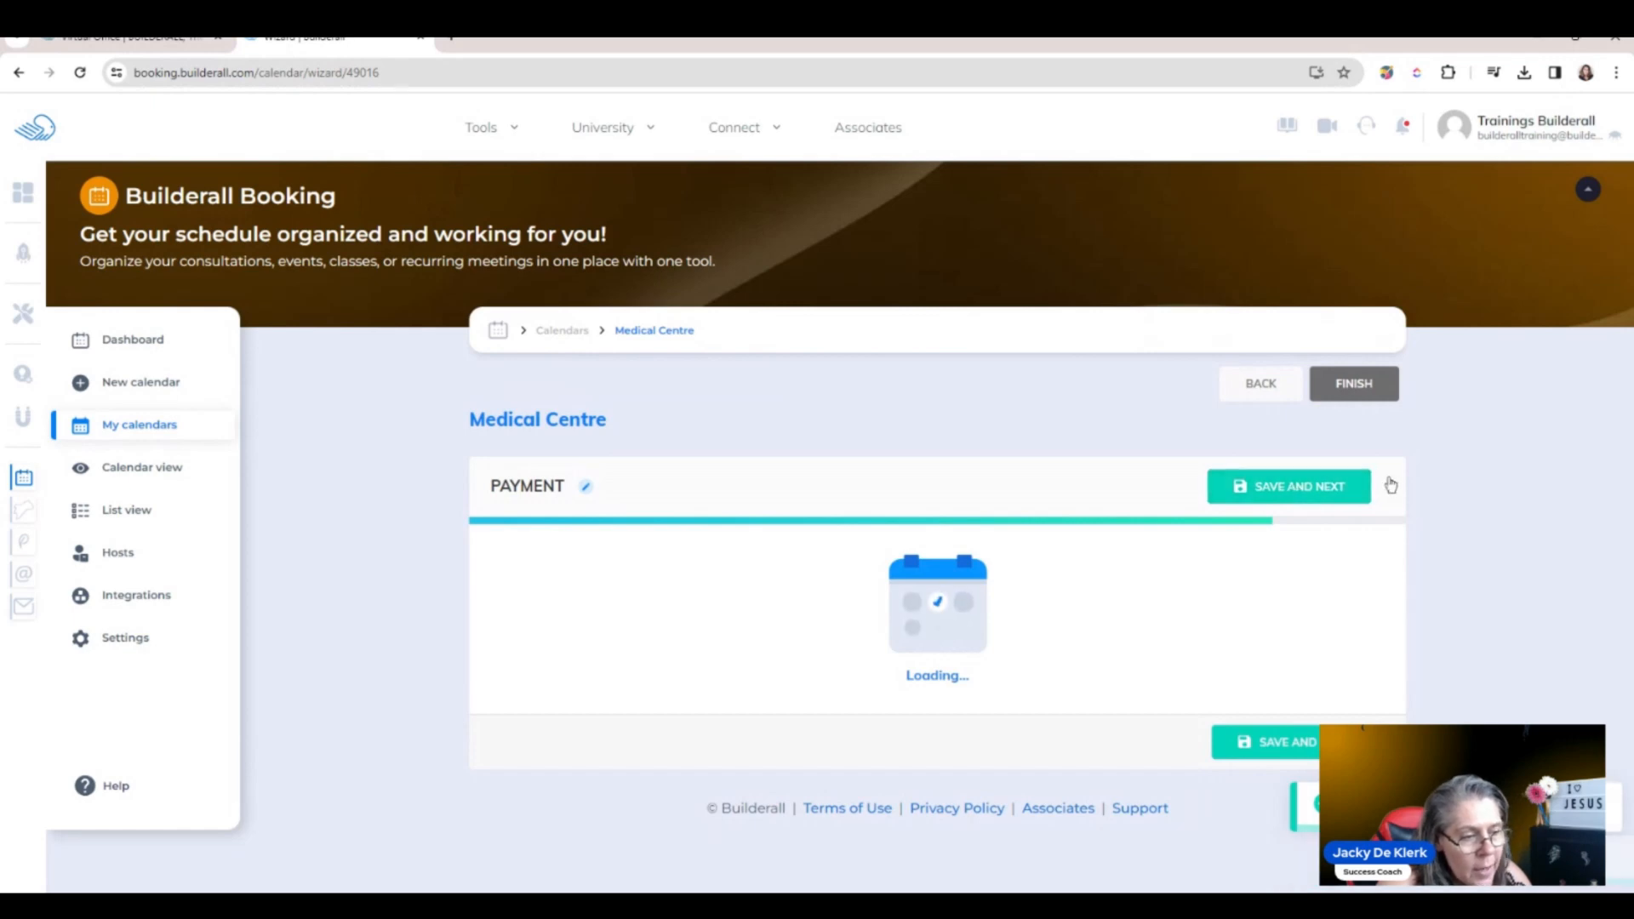
{"action": "left_click", "coordinate": [1306, 495]}
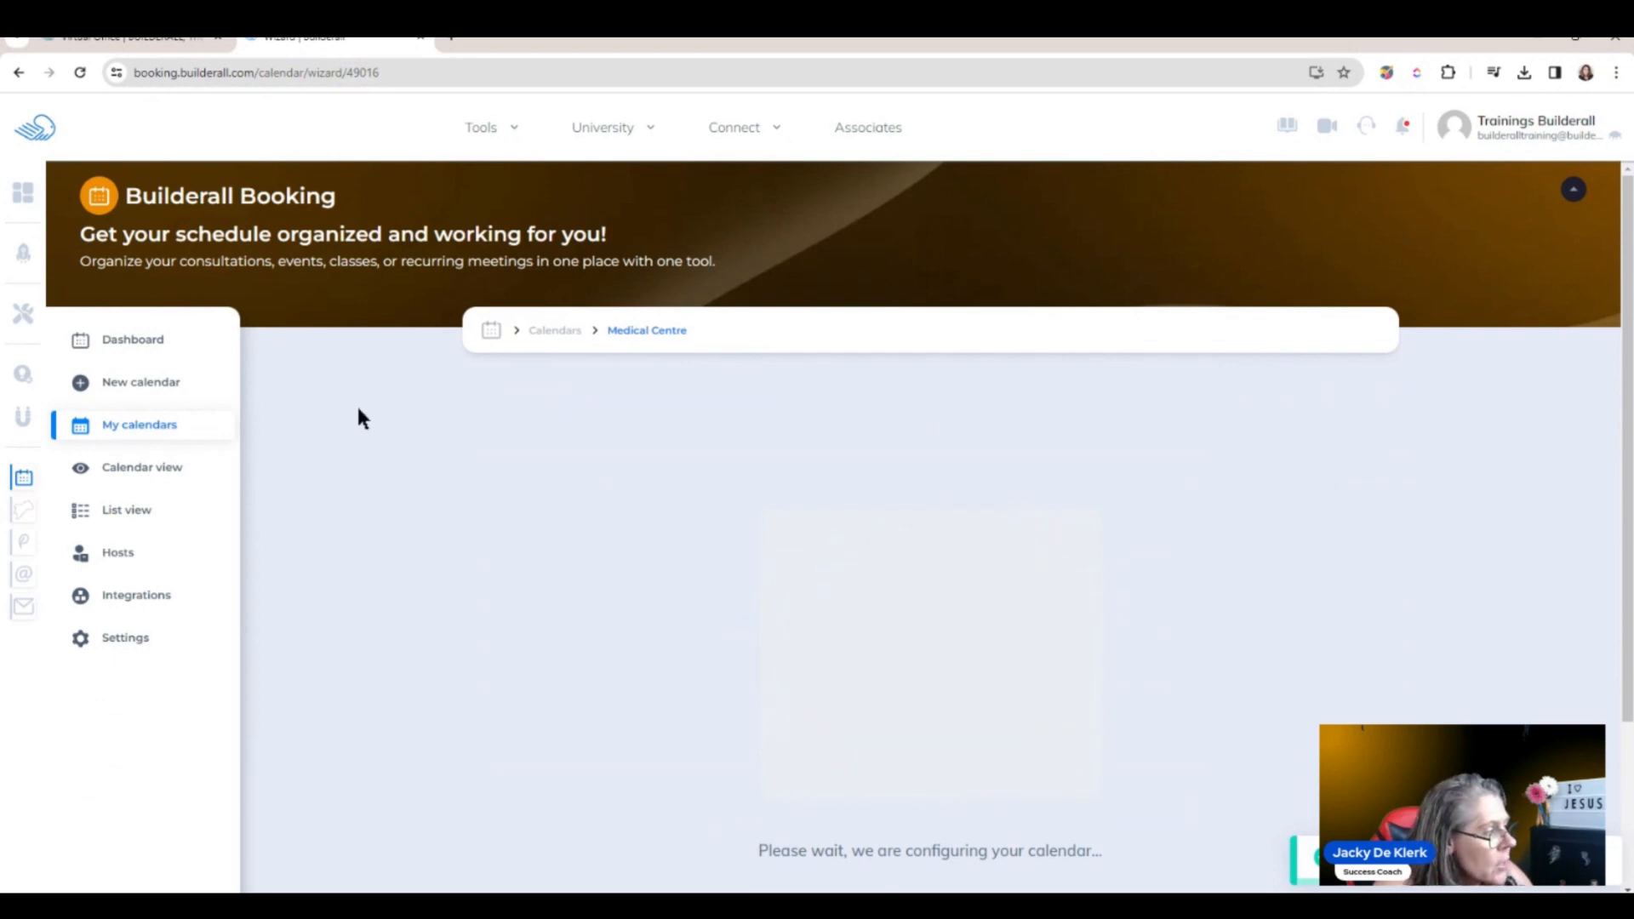
Step: Open the Medical Centre calendar for editing from the list of calendars and copy its booking link
{"action": "left_click", "coordinate": [157, 429]}
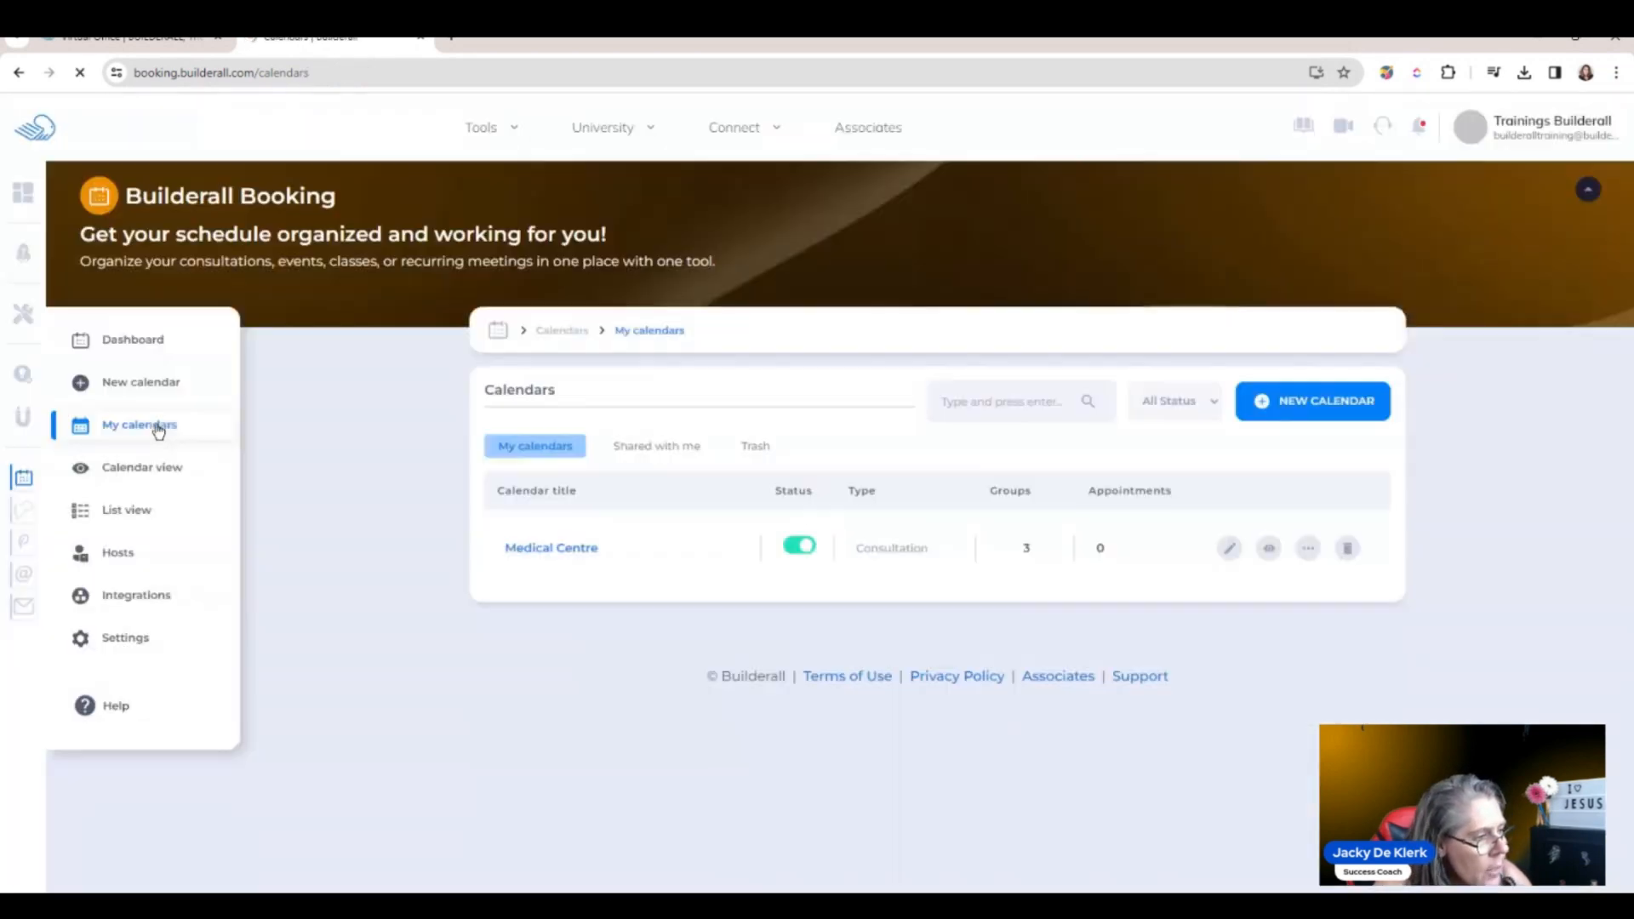
{"action": "left_click", "coordinate": [1229, 549]}
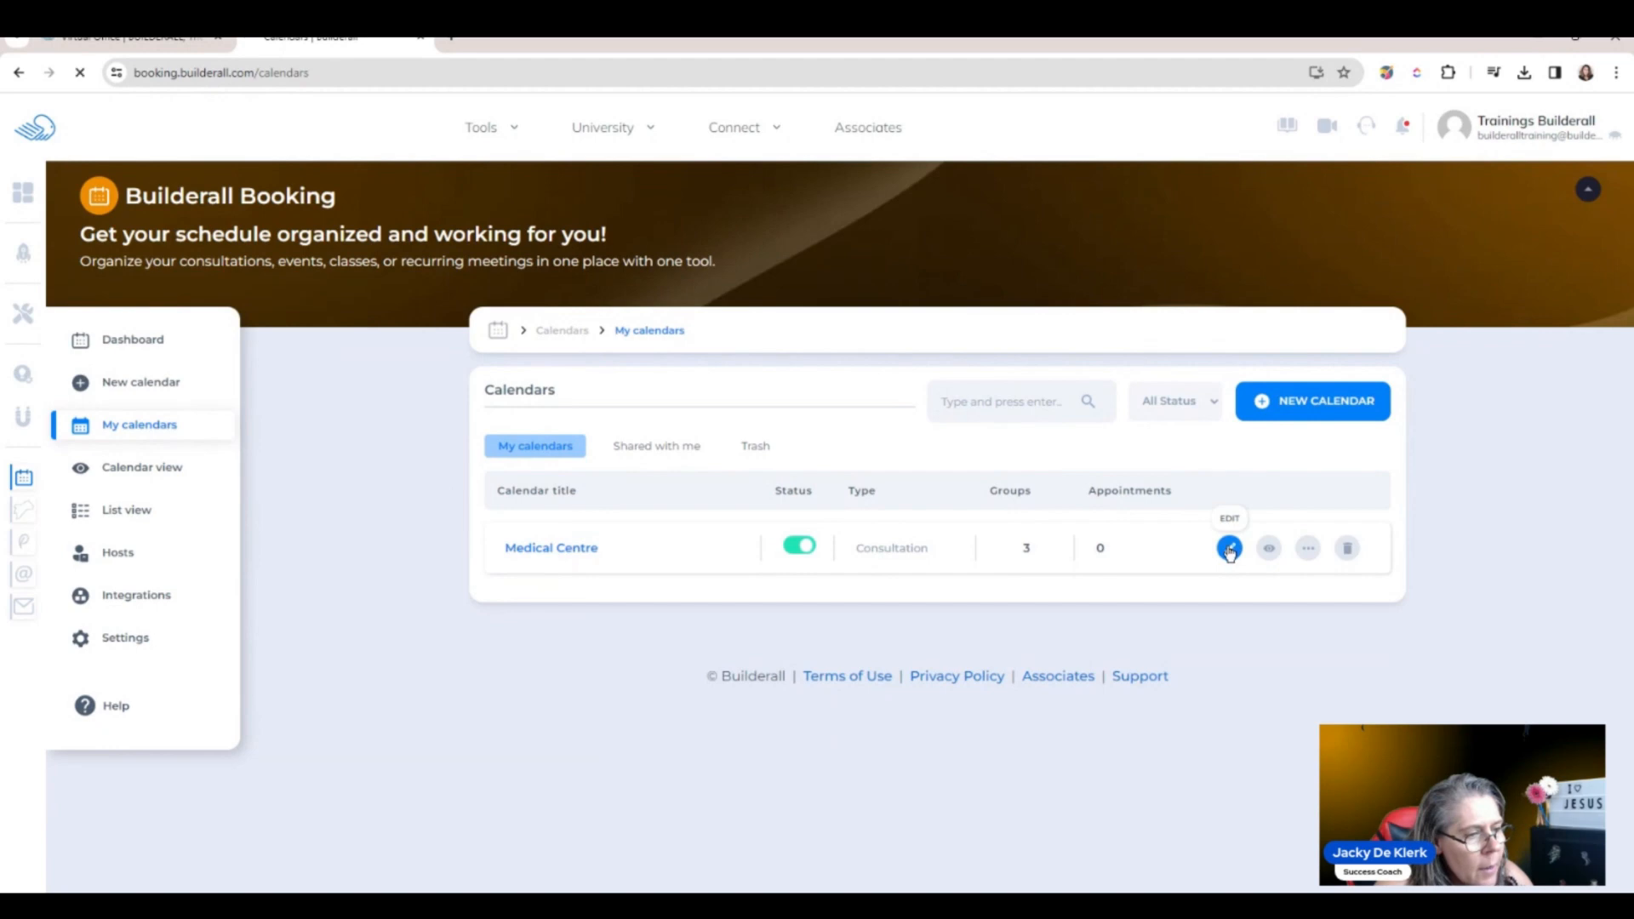
{"action": "left_click", "coordinate": [1280, 463]}
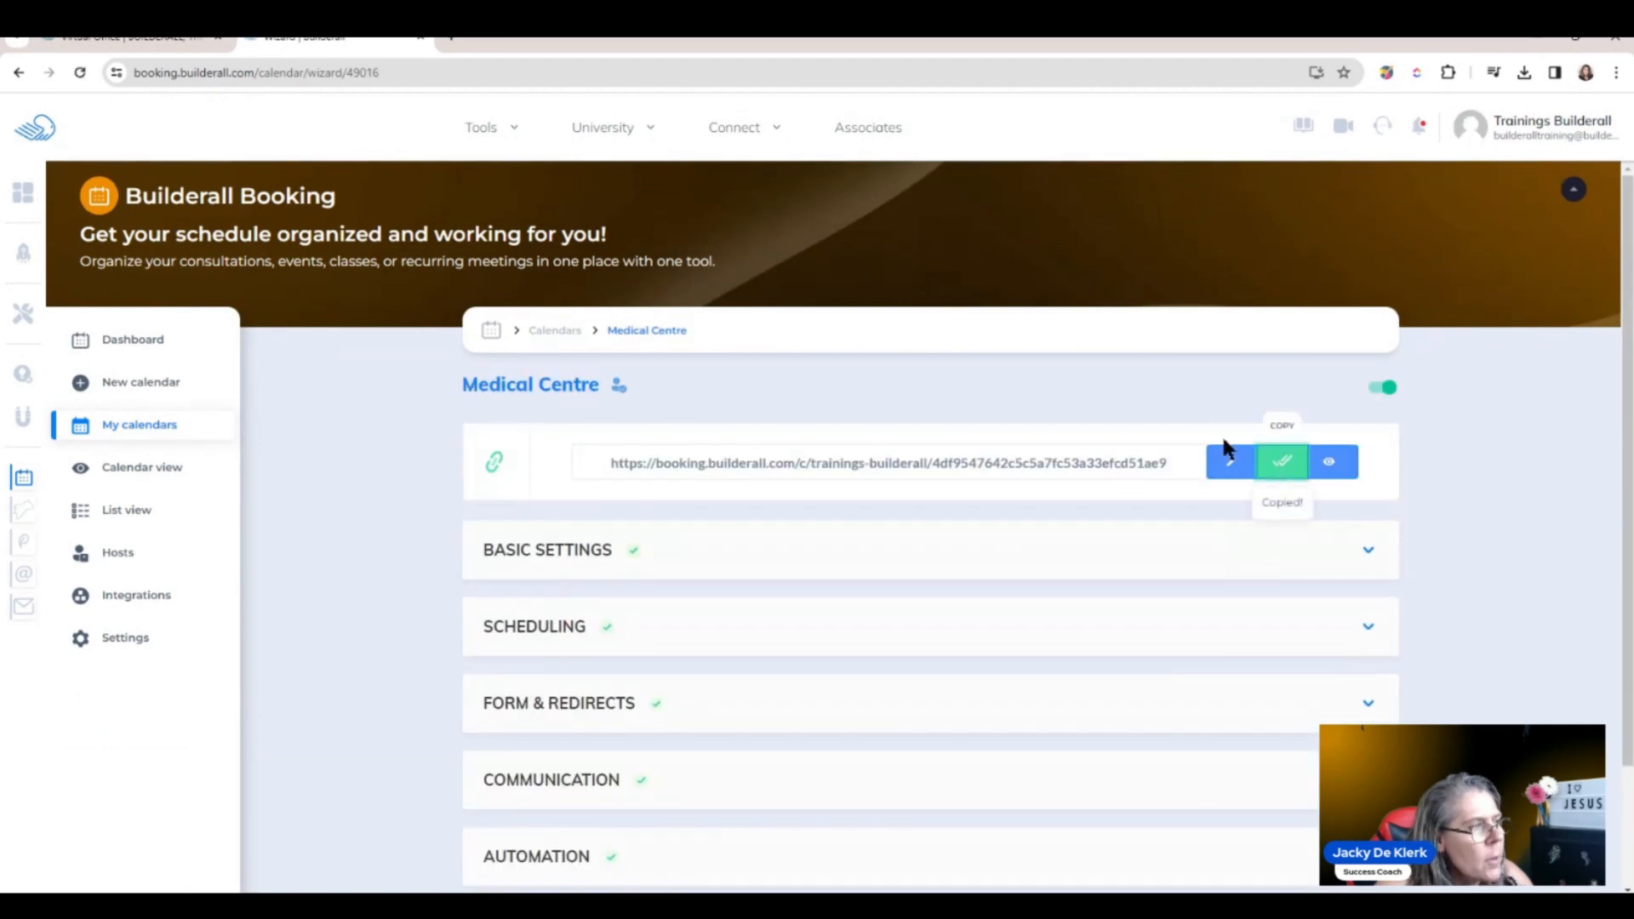
Step: Open the copied booking link in a new browser tab to view the Medical Centre's public booking page
{"action": "left_click", "coordinate": [449, 37]}
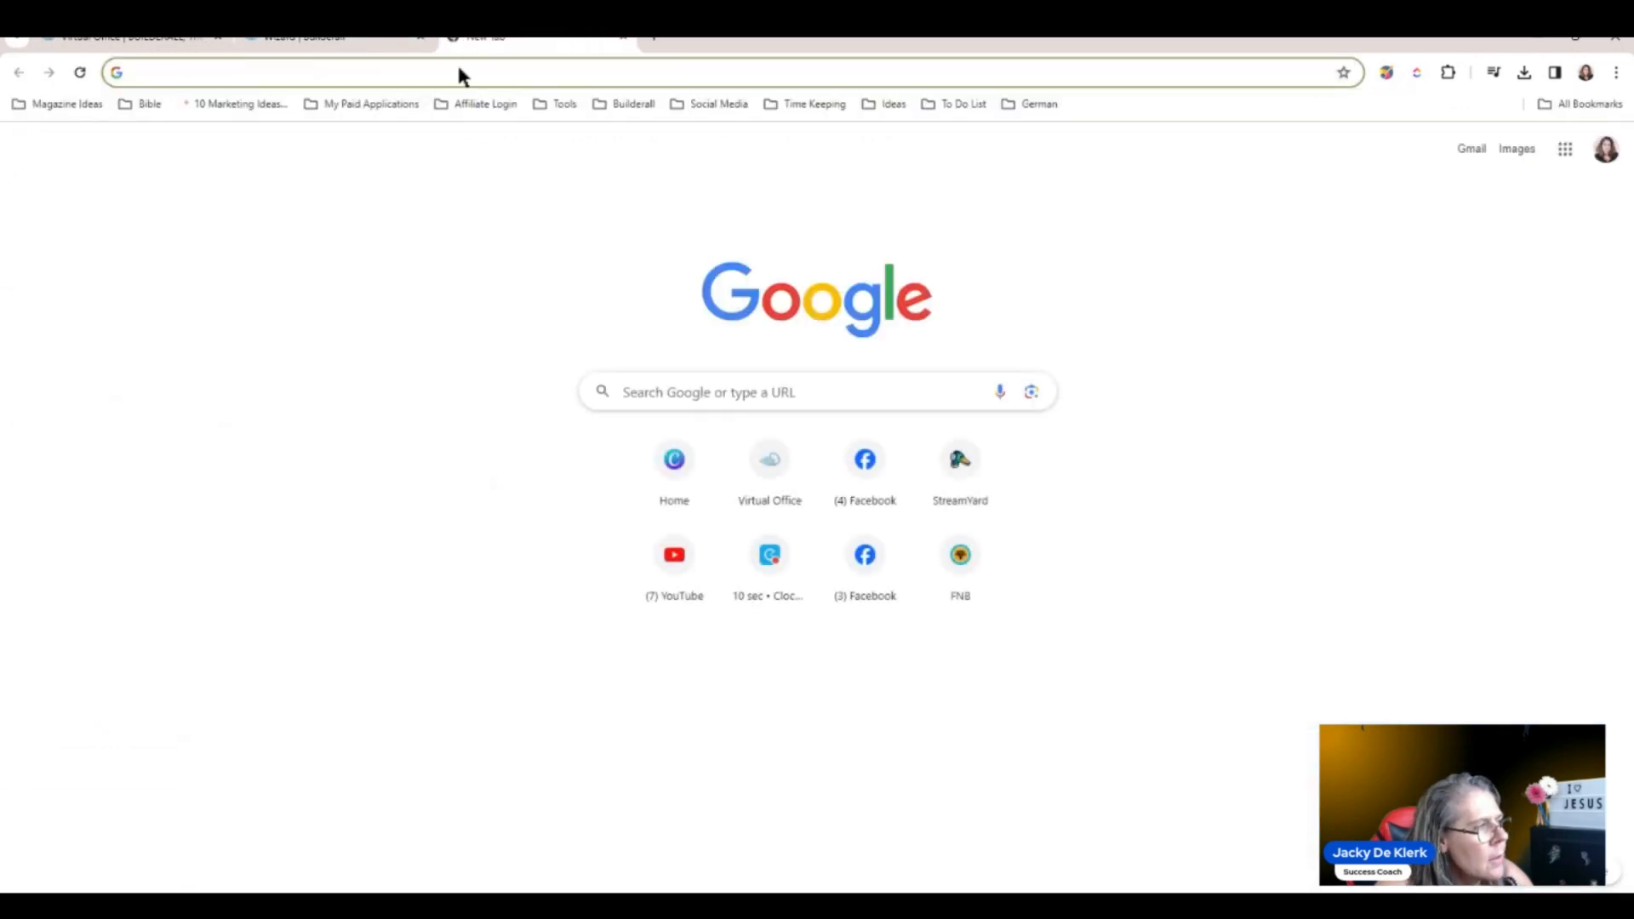
{"action": "key", "text": "ctrl+v"}
{"action": "key", "text": "Return"}
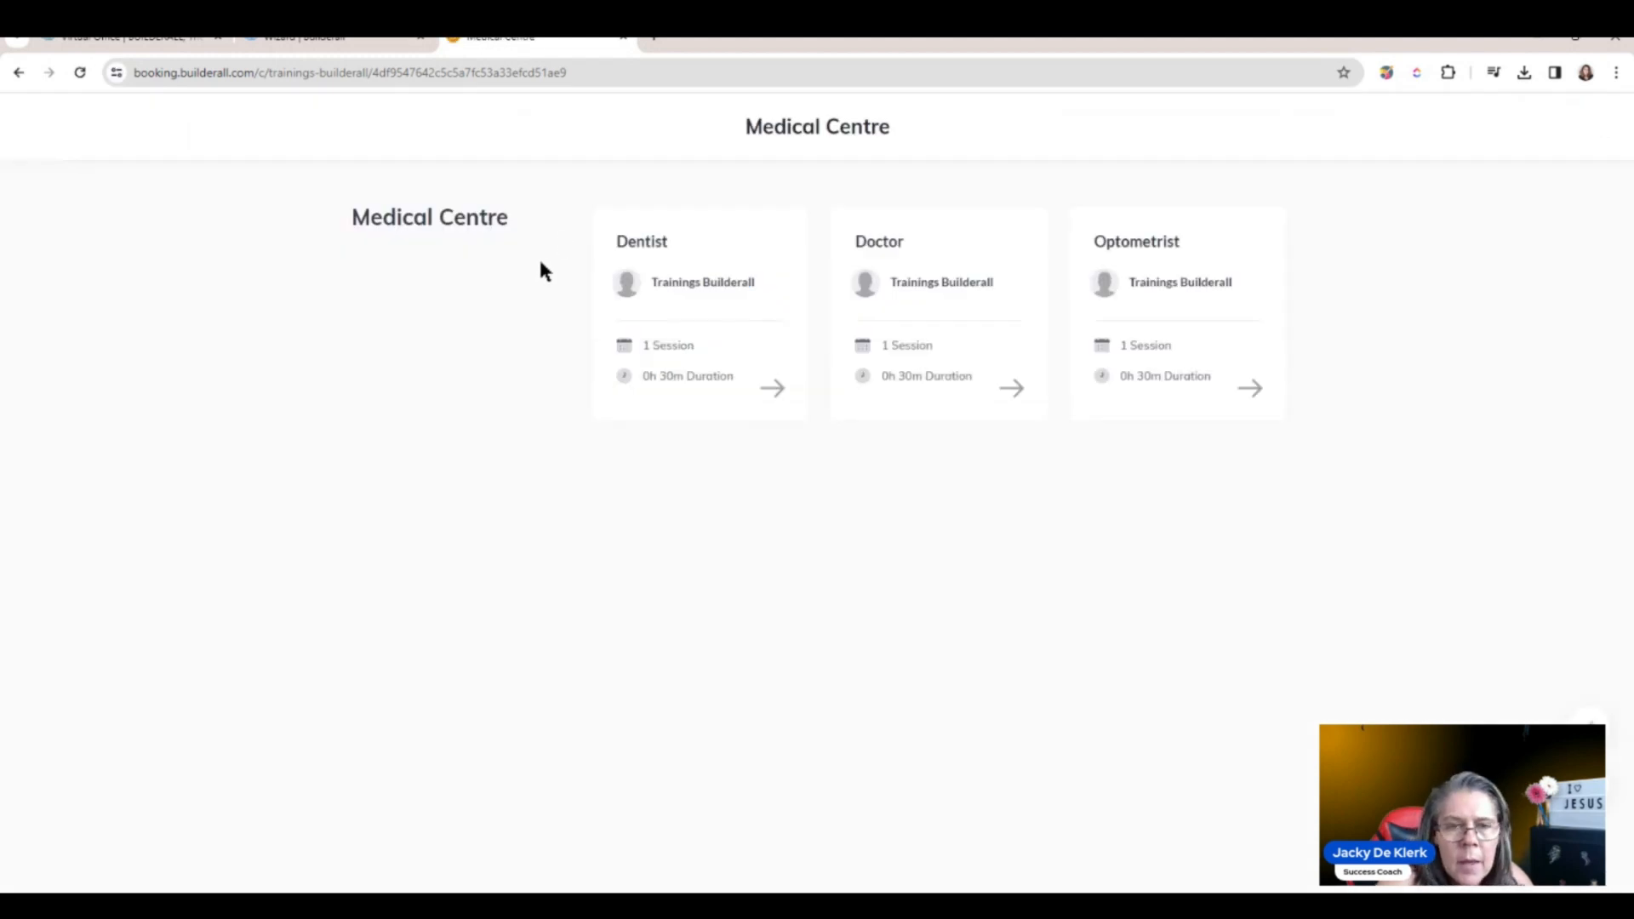